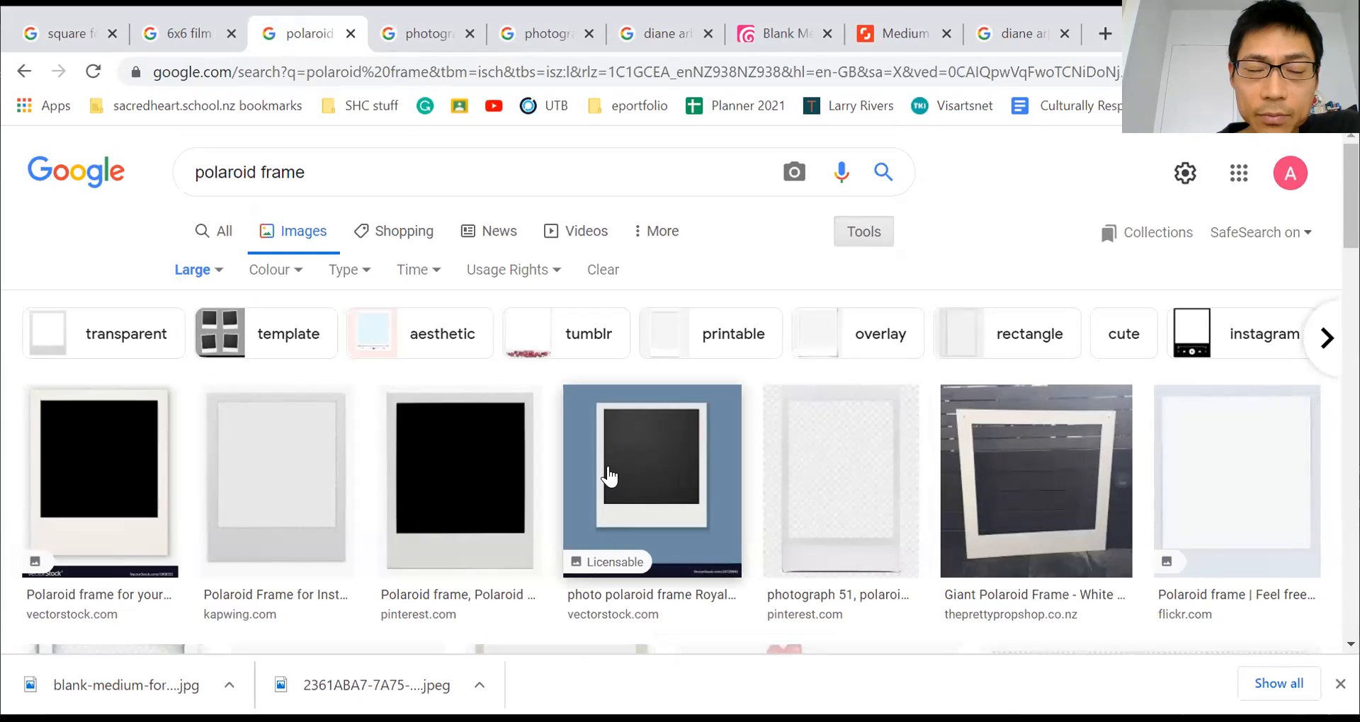
Copy the blank medium format negative image from the 6x6 film frame image search results.
key(ctrl+shift+Tab)
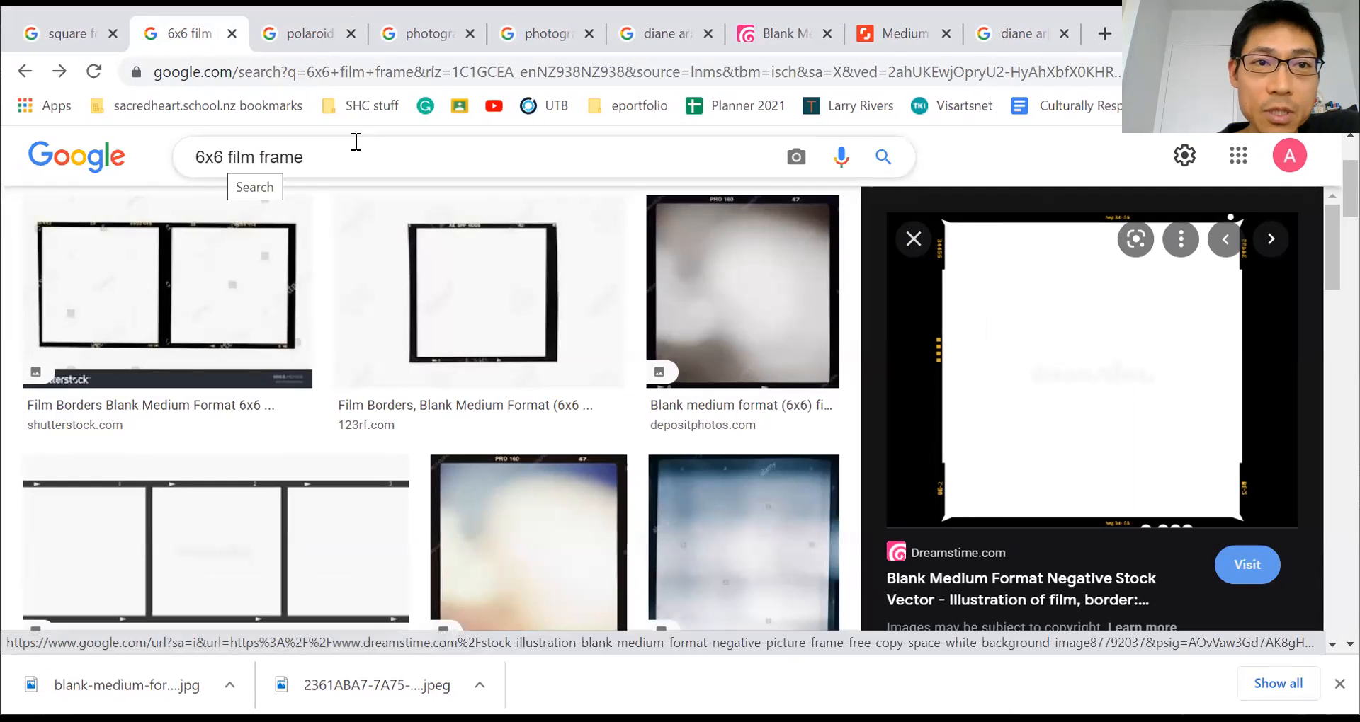
key(ctrl+Tab)
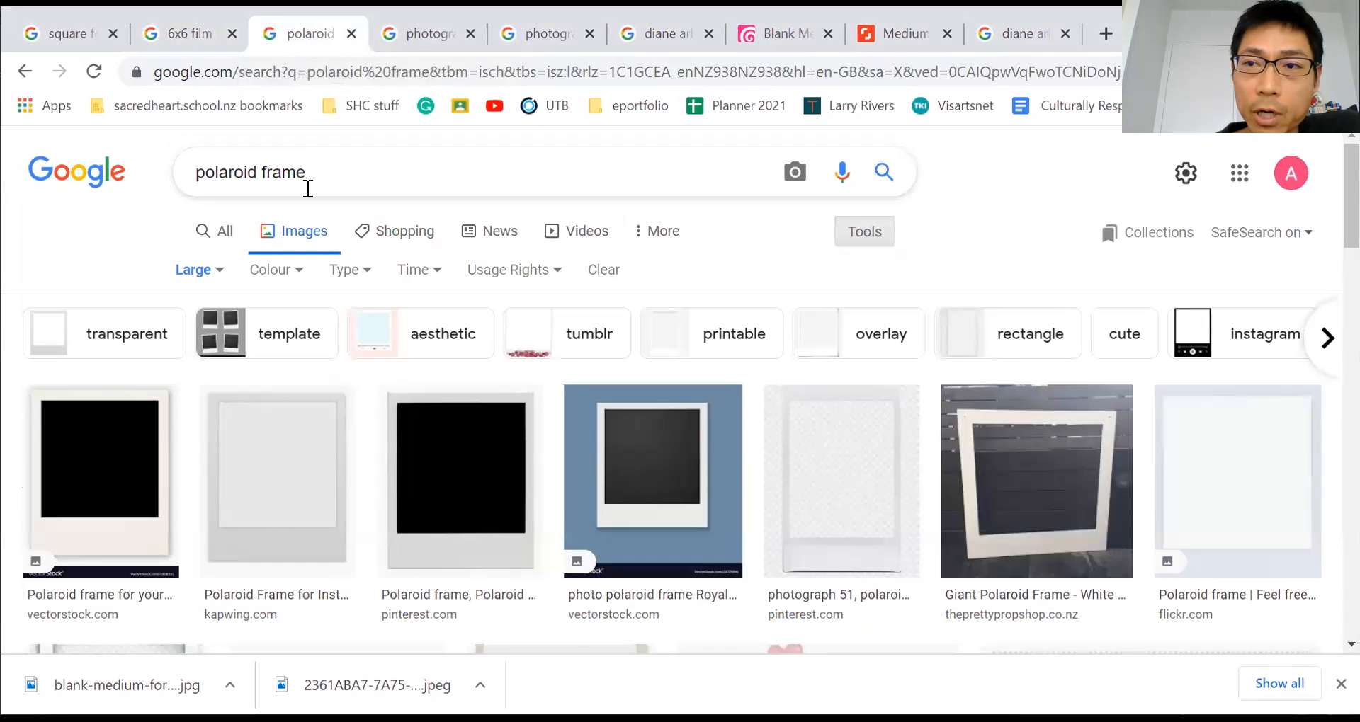
click(183, 36)
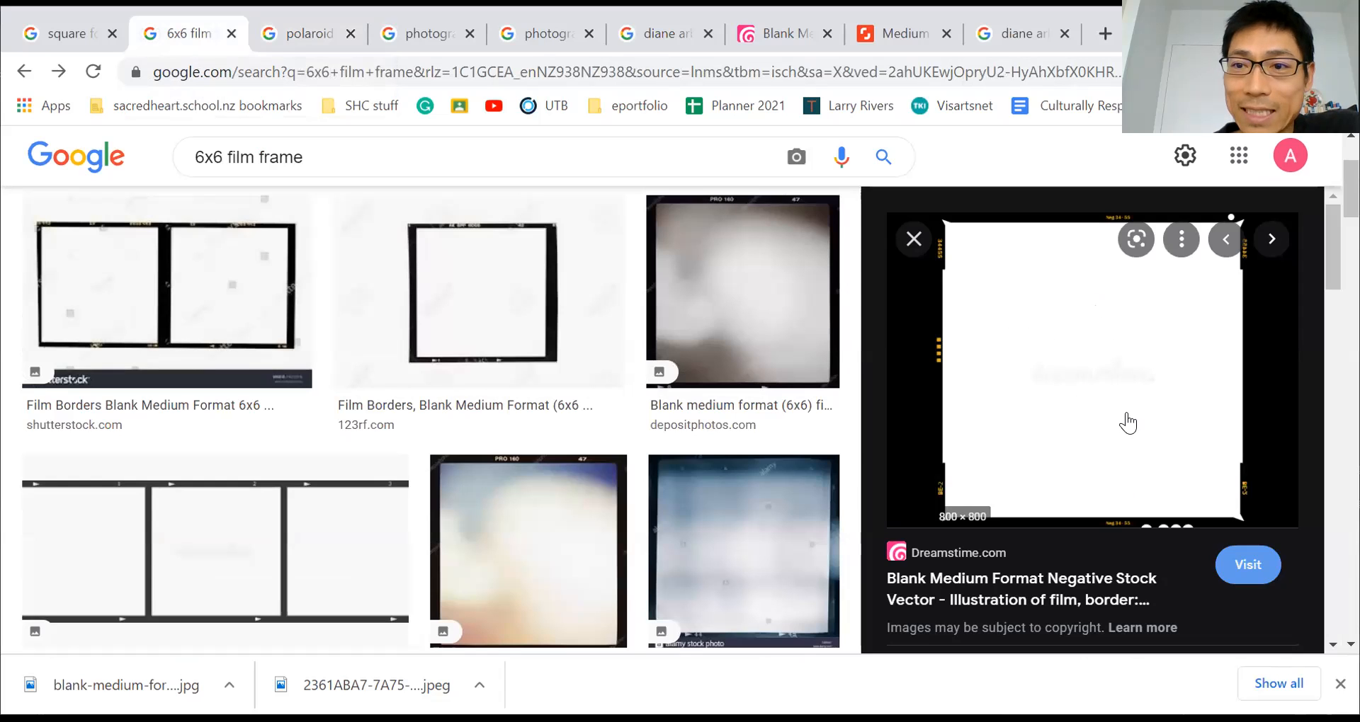
right_click(1079, 375)
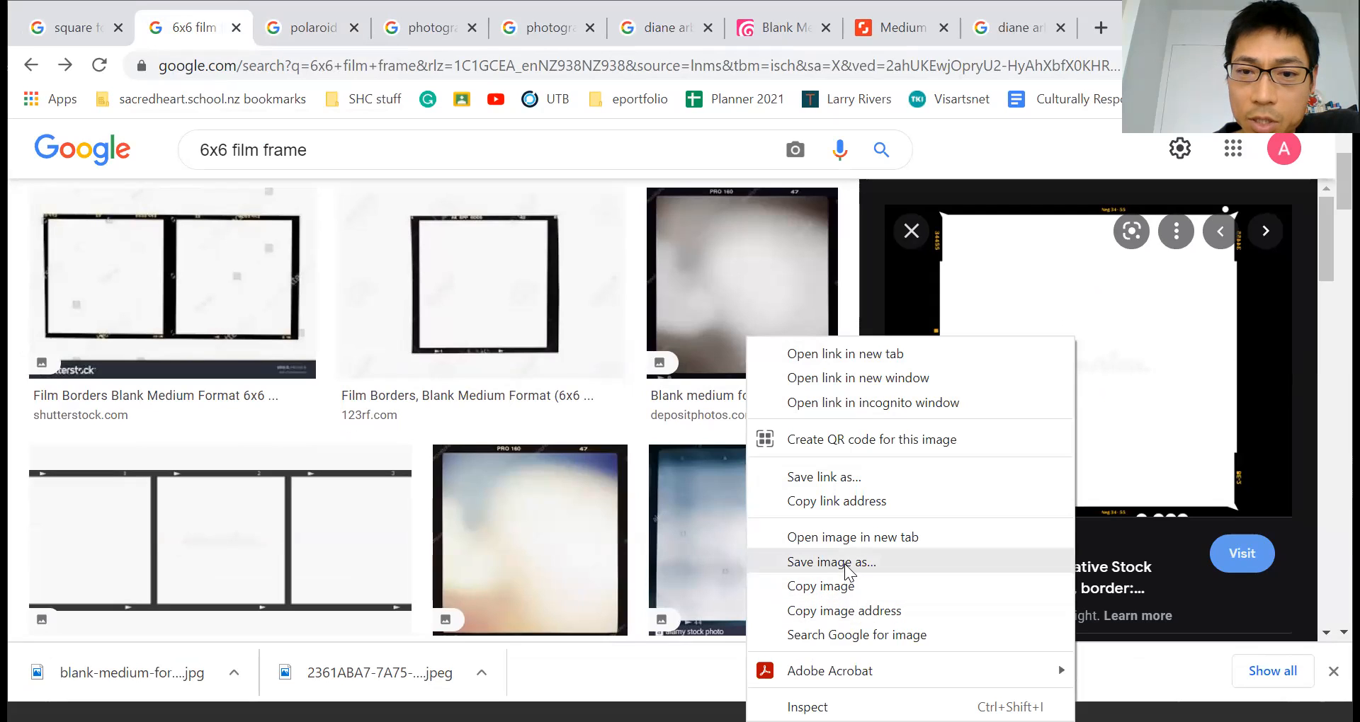
click(847, 589)
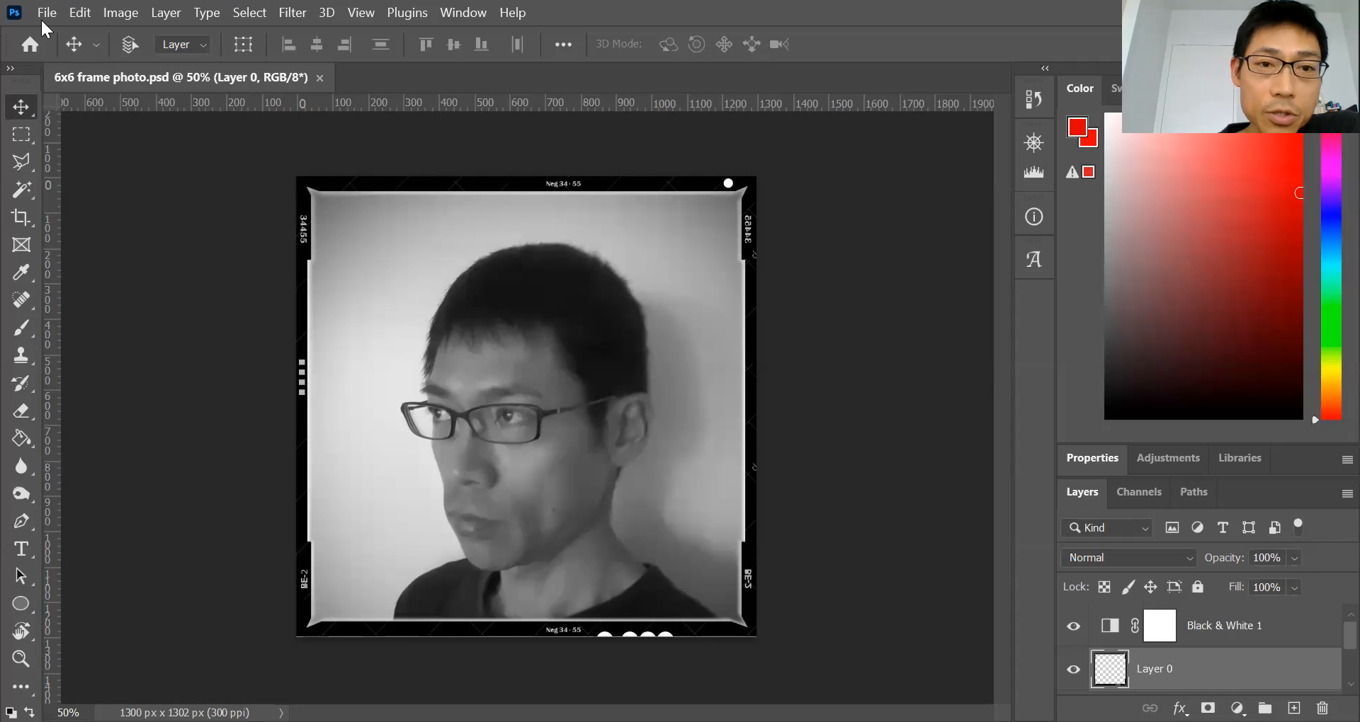
In Photoshop, create a new 800 x 800 px document at 72 ppi and paste the copied film frame into it.
key(ctrl+n)
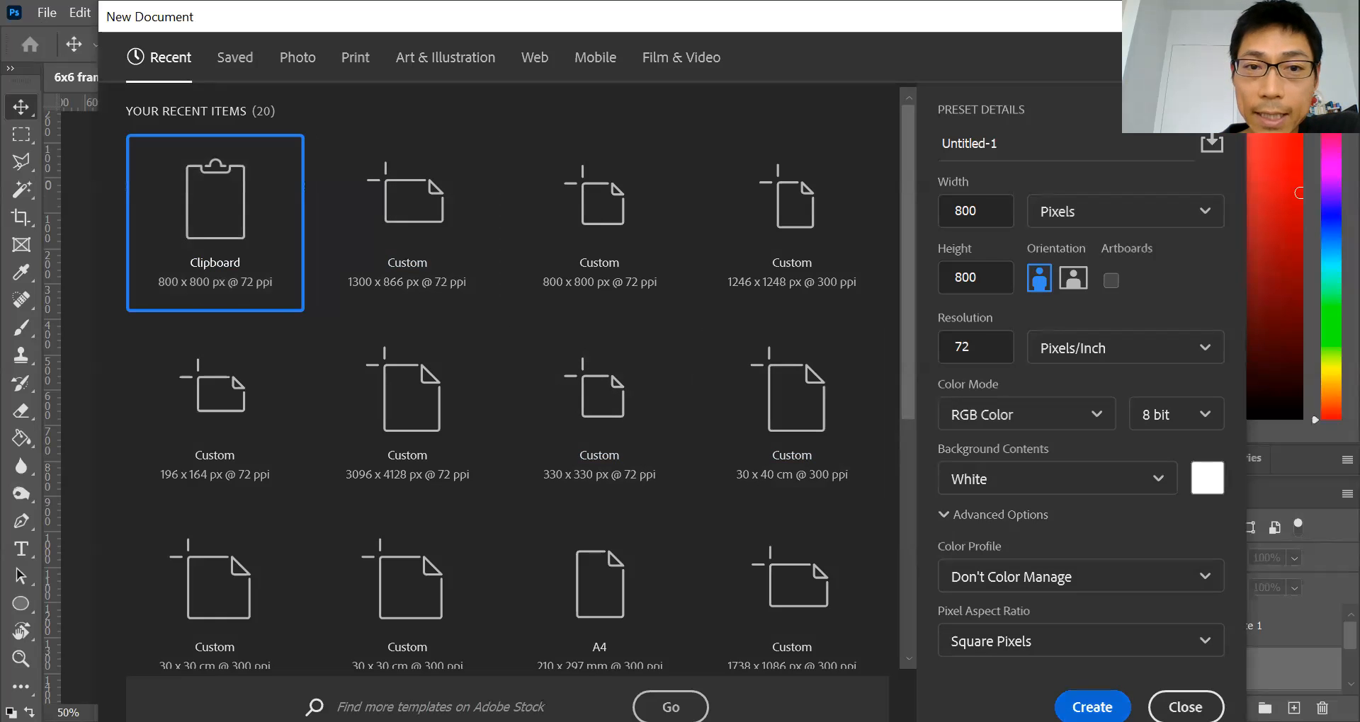
key(Return)
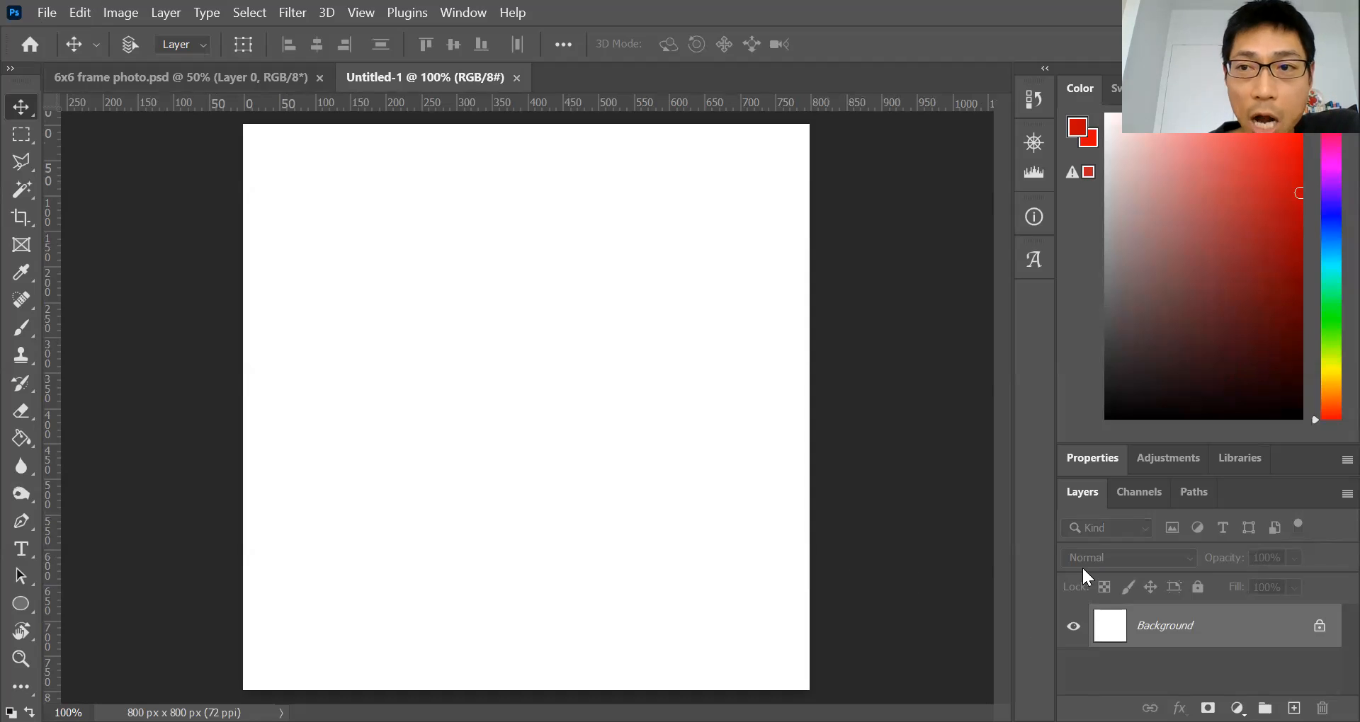
click(44, 10)
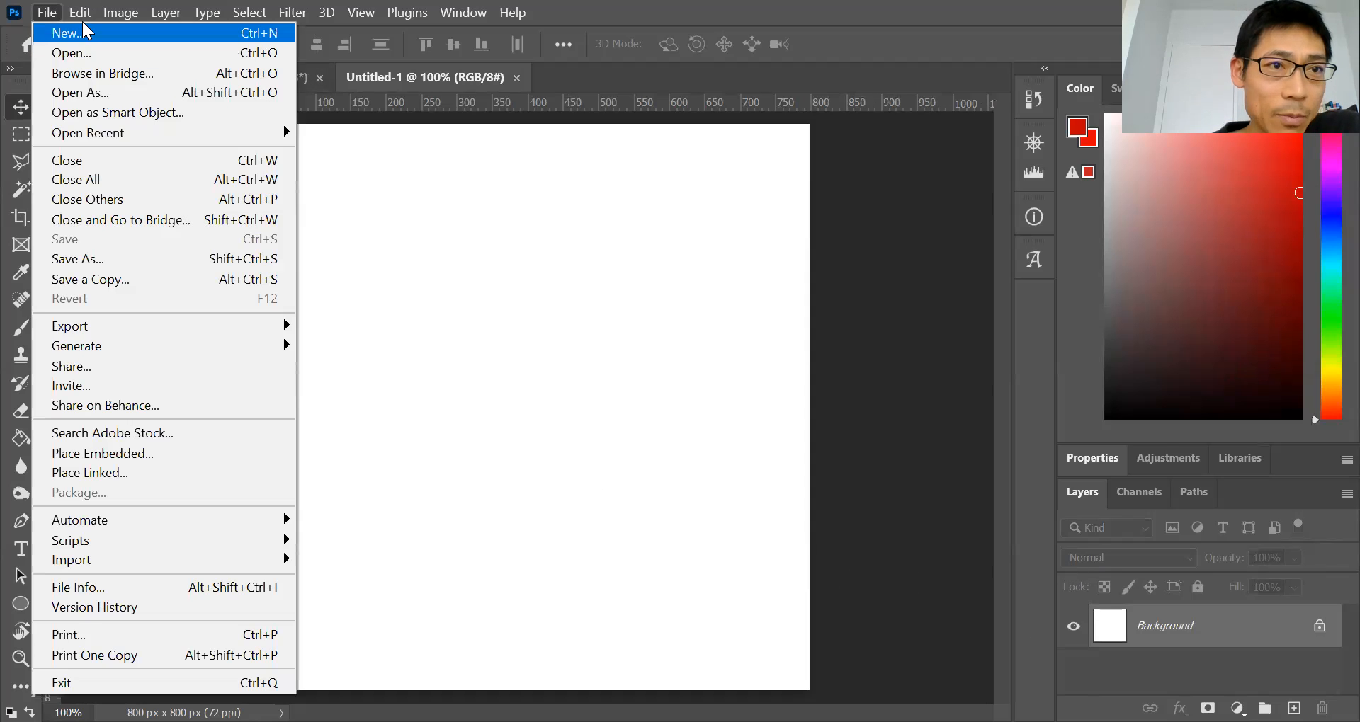
mouse_move(83, 15)
click(191, 186)
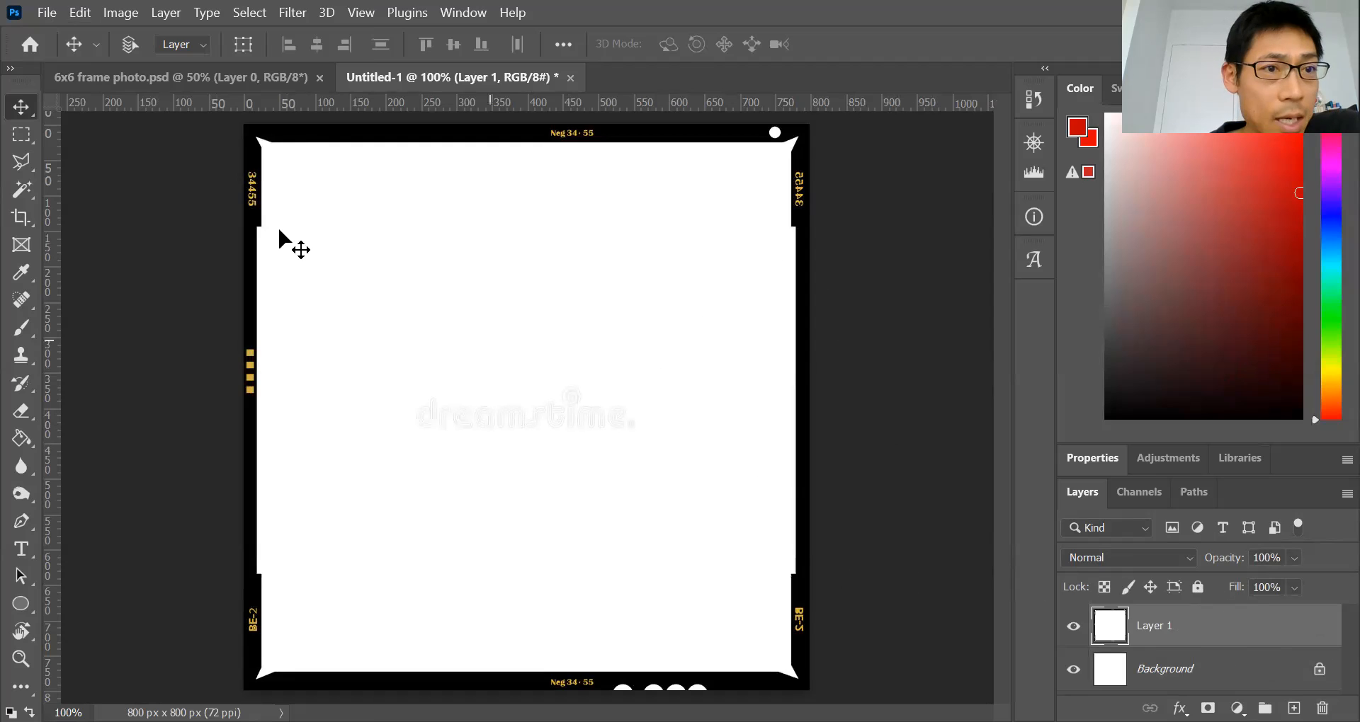
Select the white area inside the film frame with the Magic Wand Tool and cut it out of Layer 1.
click(18, 193)
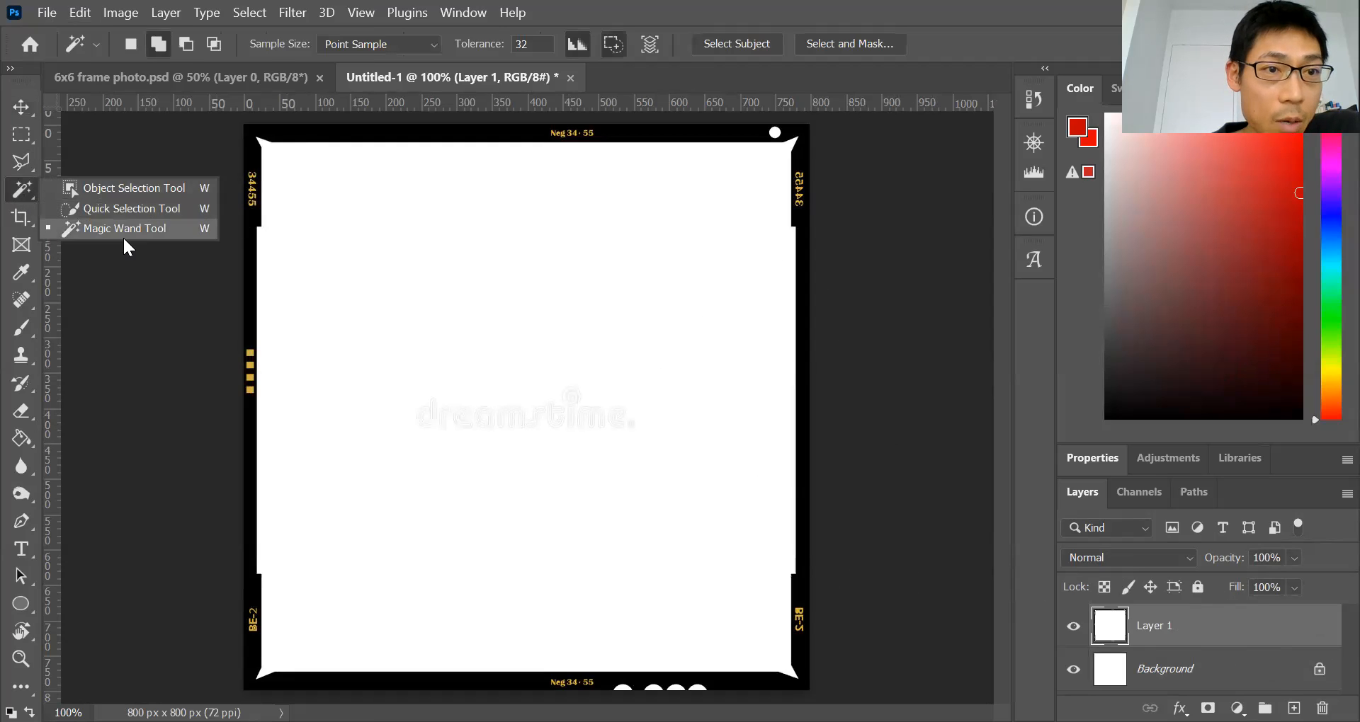
click(120, 229)
click(582, 376)
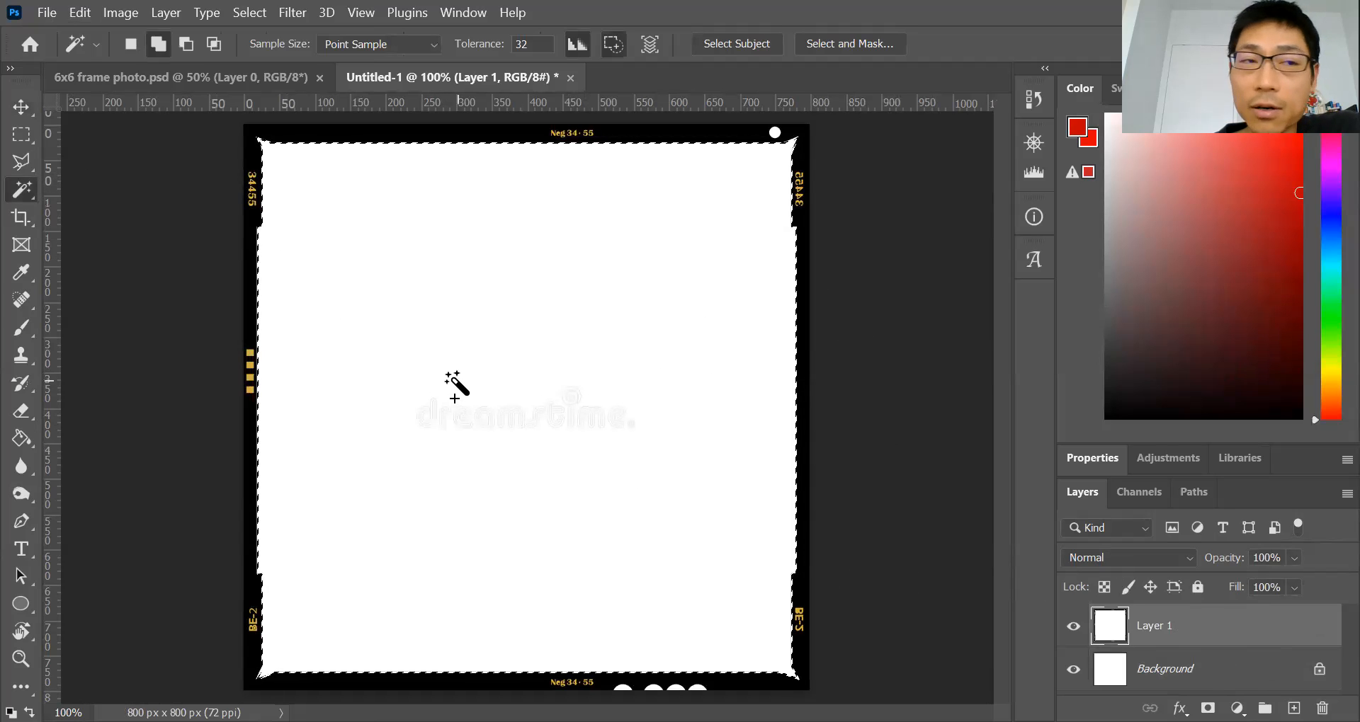
click(80, 14)
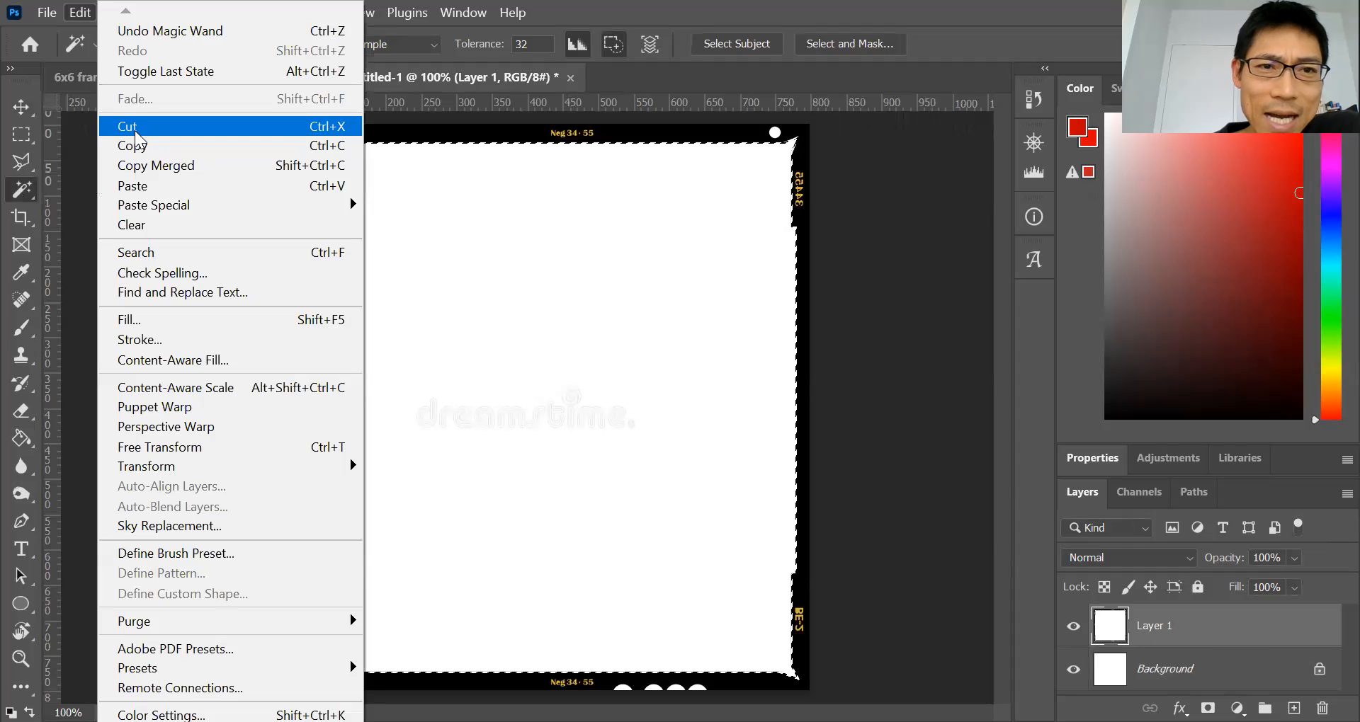
click(136, 132)
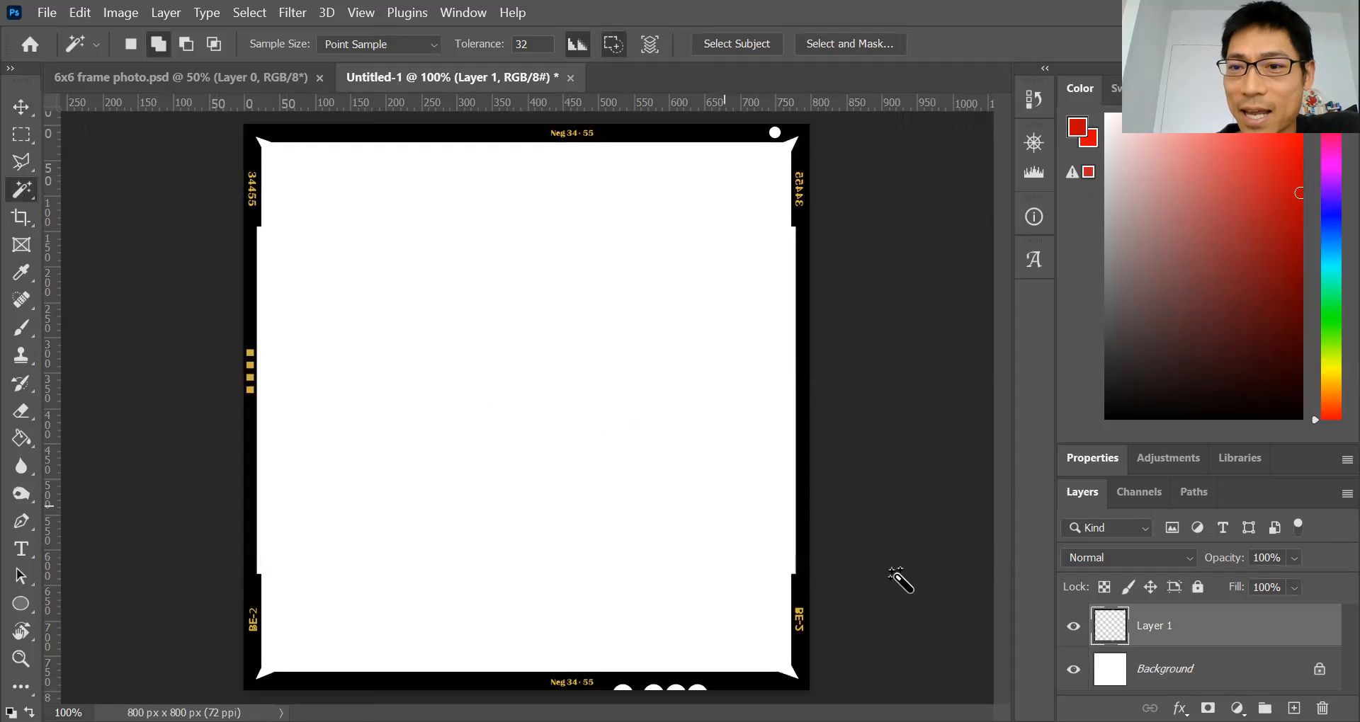
Unlock the white background layer and fill it with the red foreground colour using the Paint Bucket.
click(1074, 669)
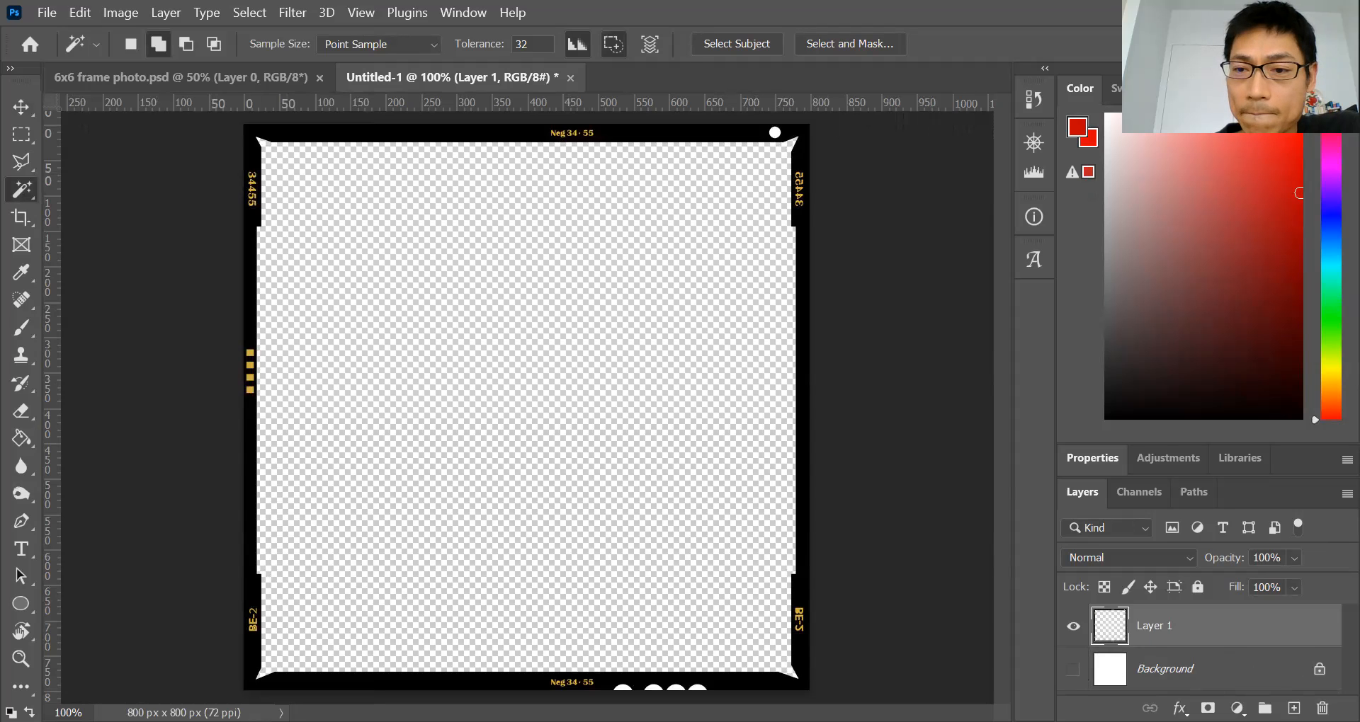
click(1318, 673)
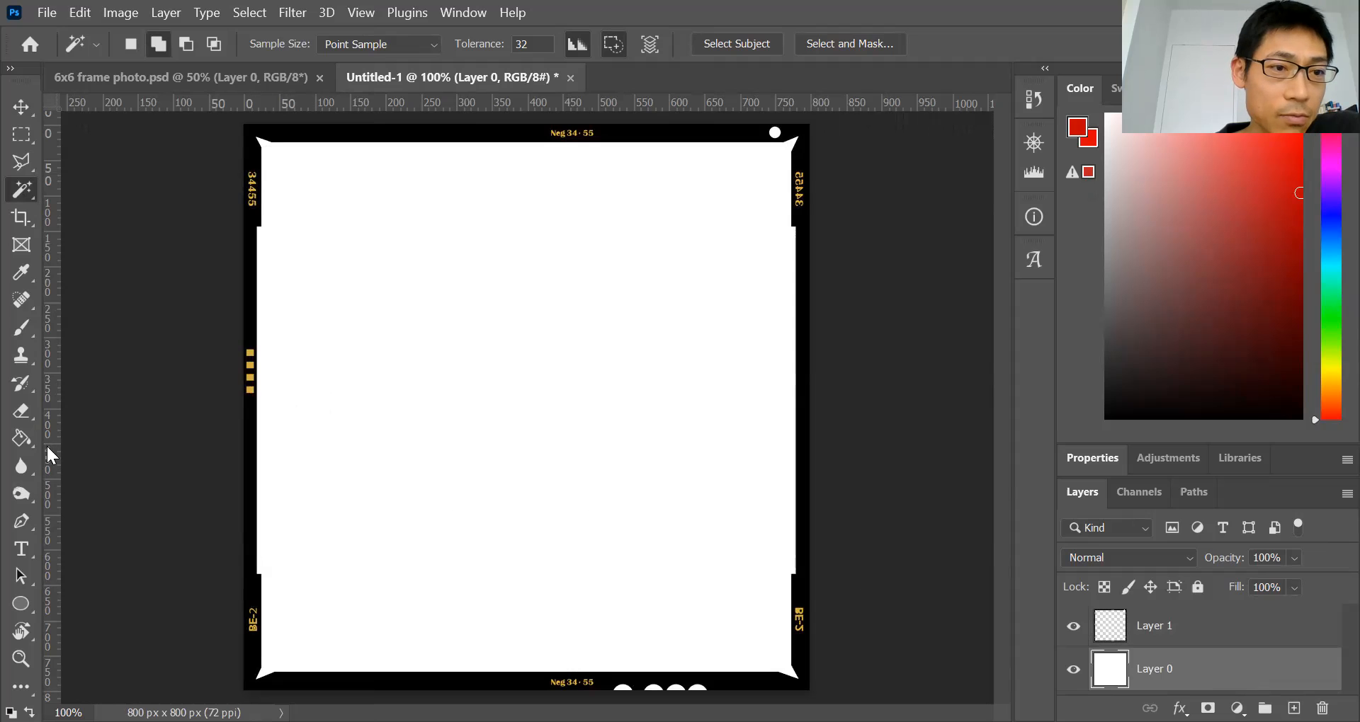
click(21, 439)
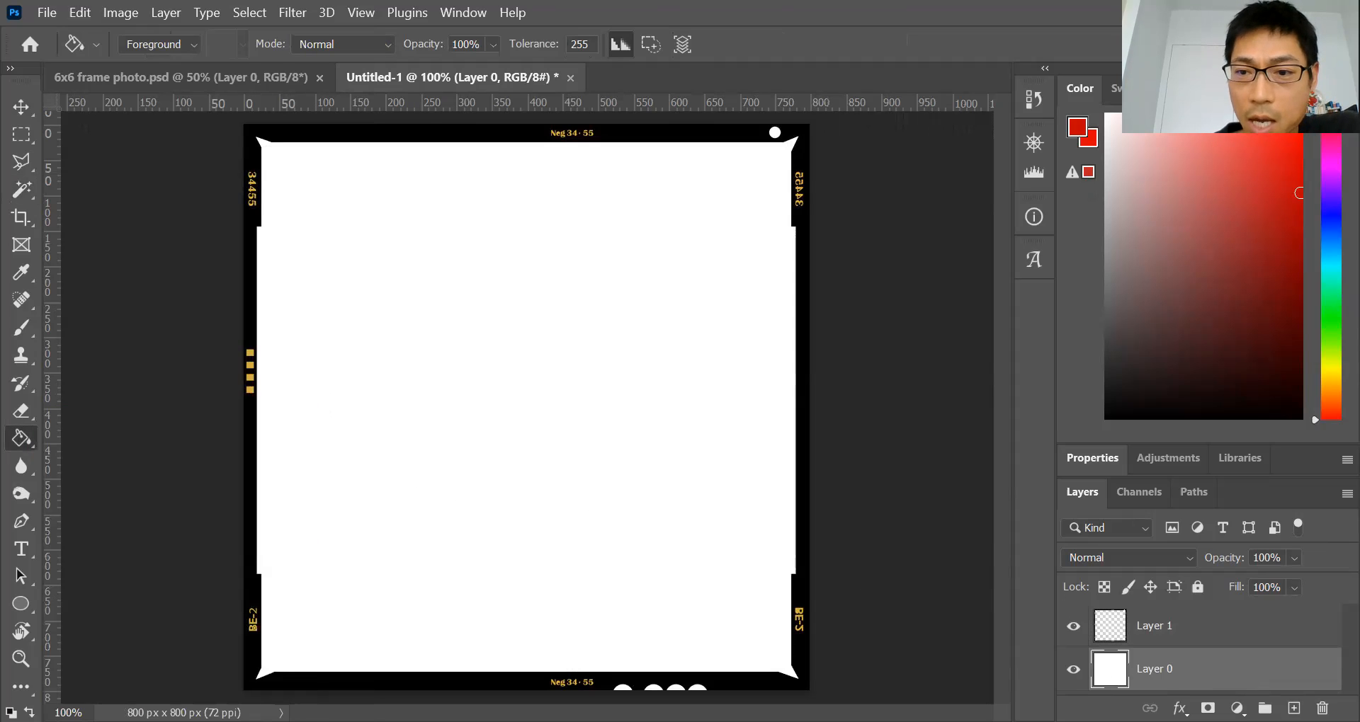
click(574, 483)
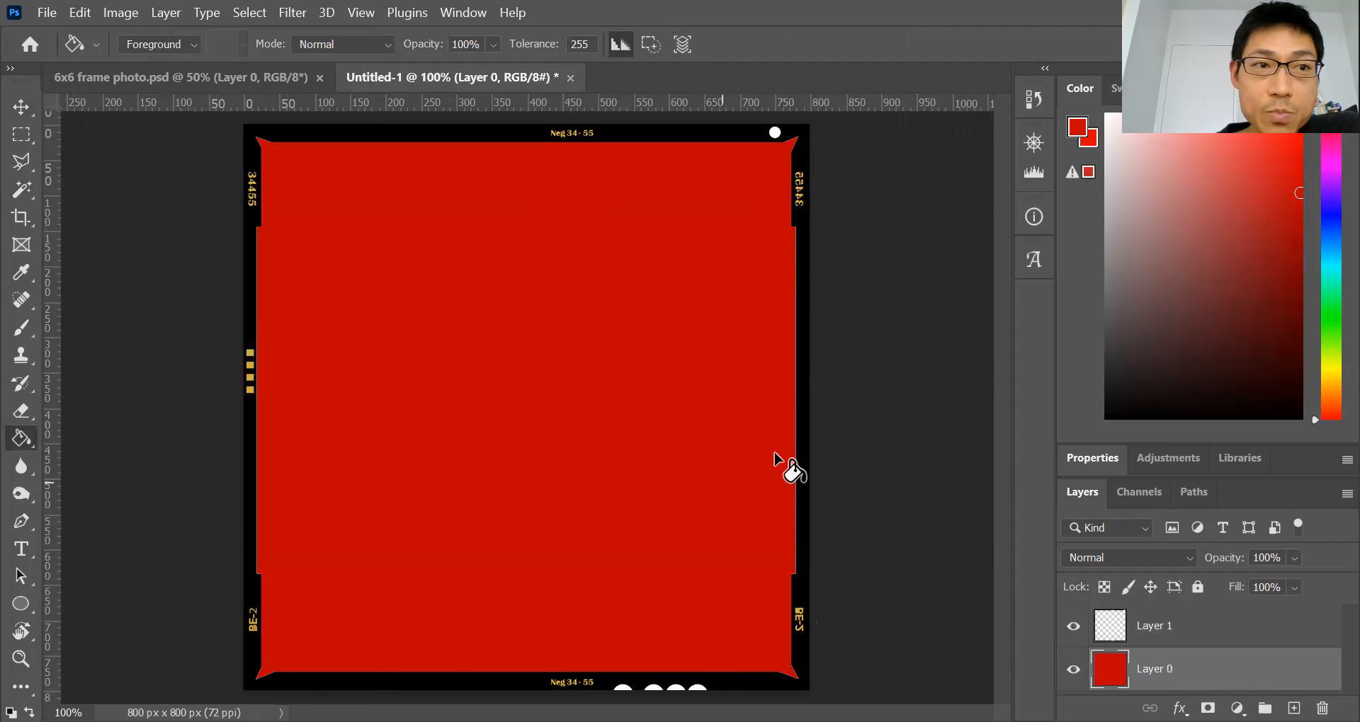
Select the frame layer with the Move tool active and open the portrait photo 20210827_100234 from the 2021-08 pictures folder.
click(21, 107)
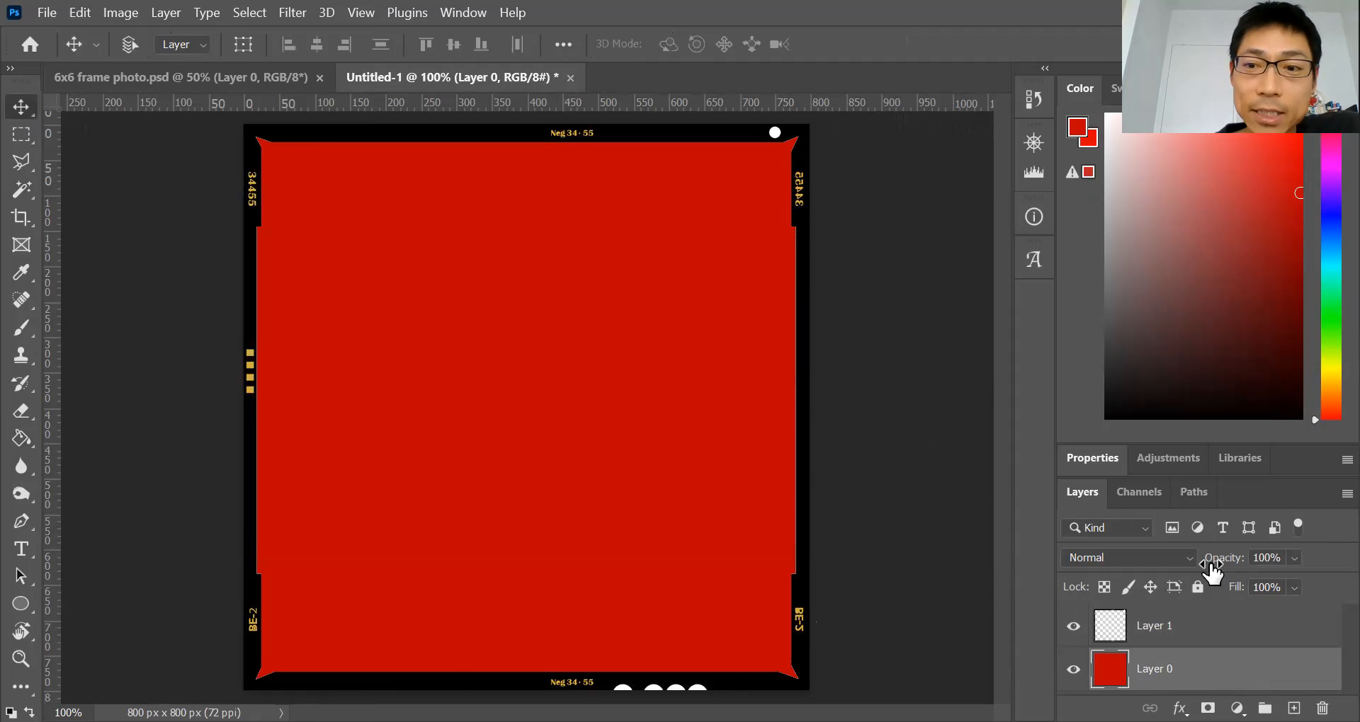
click(1236, 630)
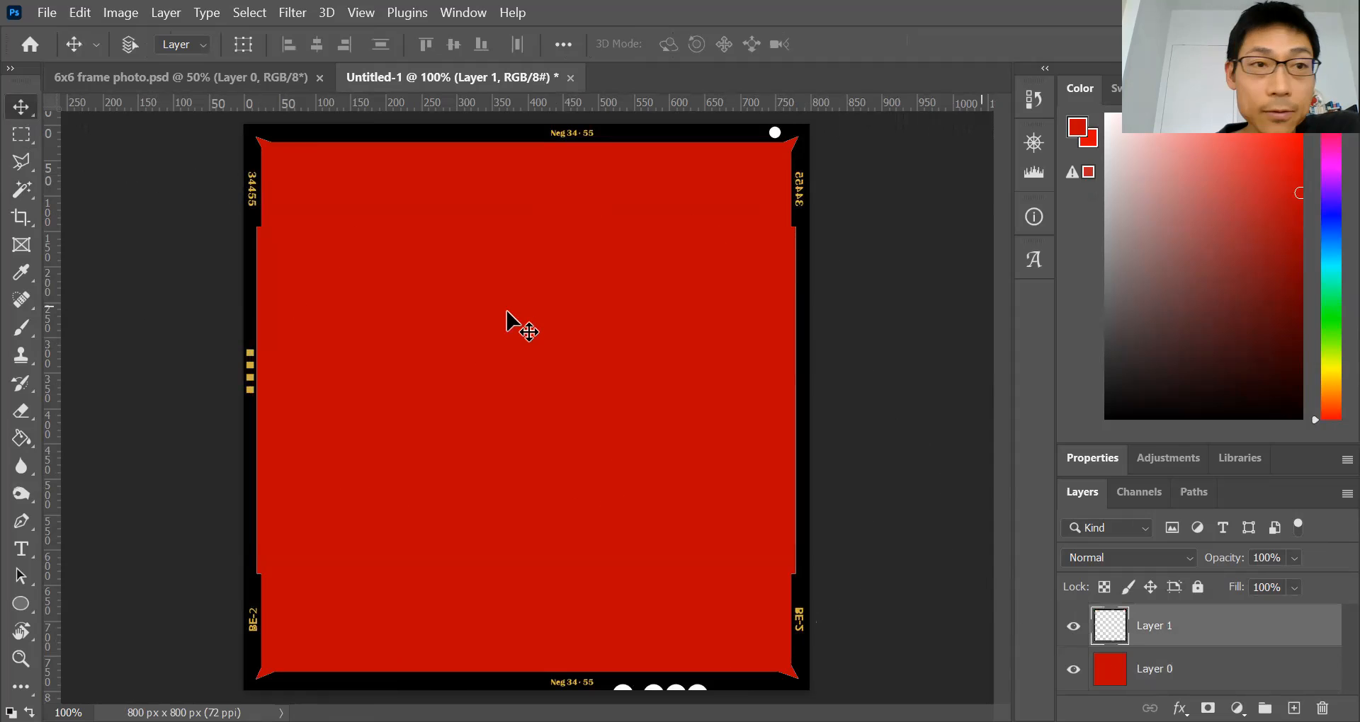
click(46, 13)
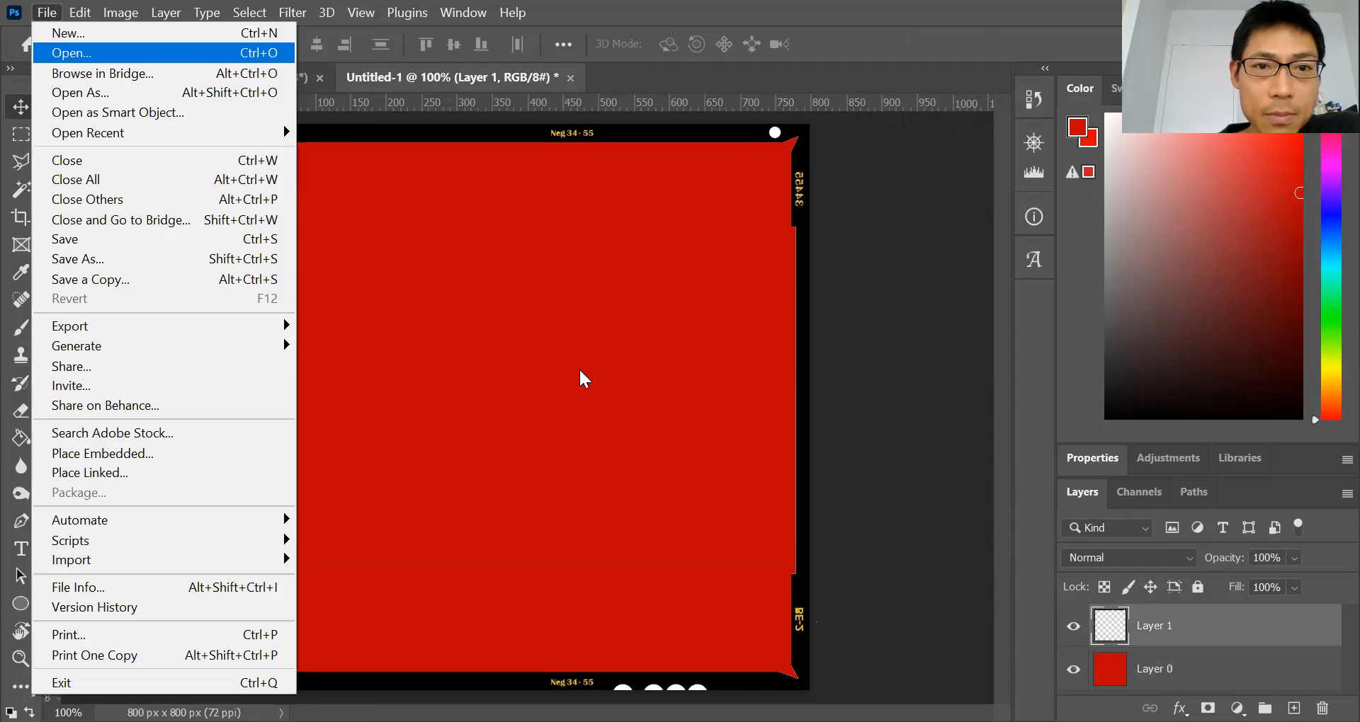
click(248, 185)
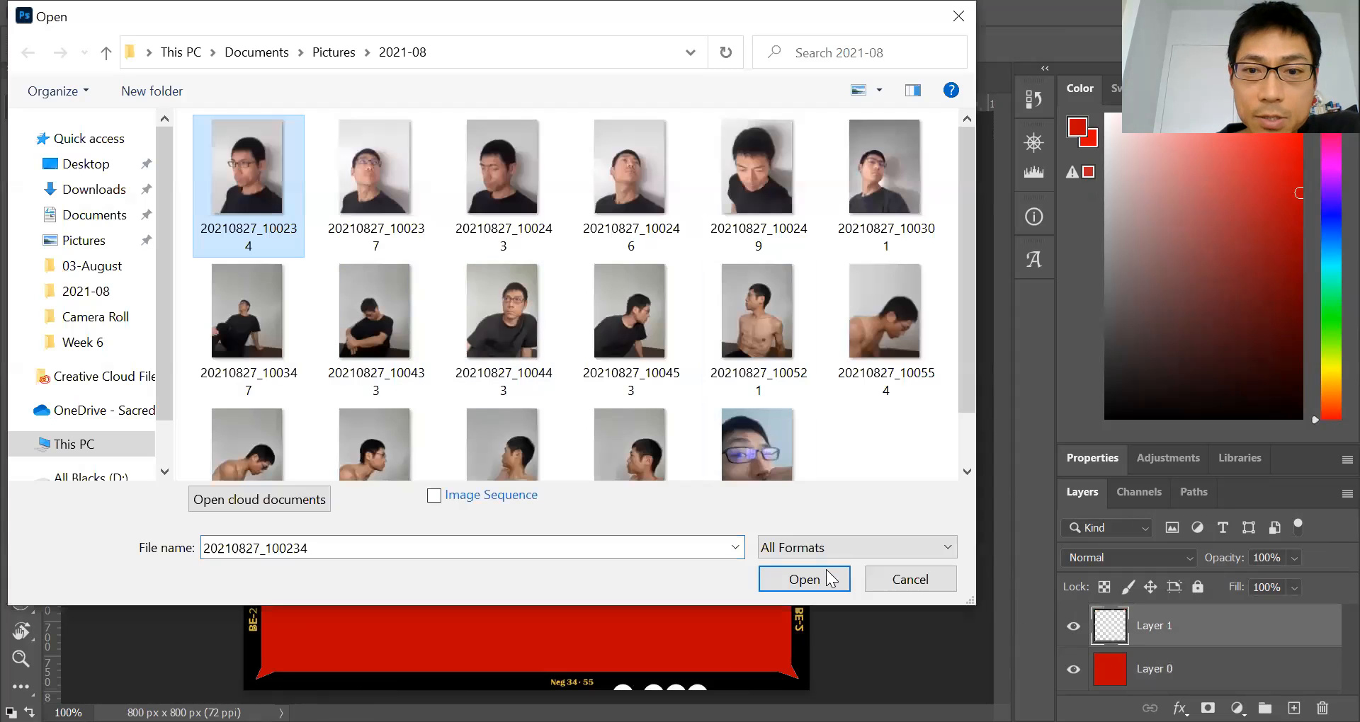
click(836, 581)
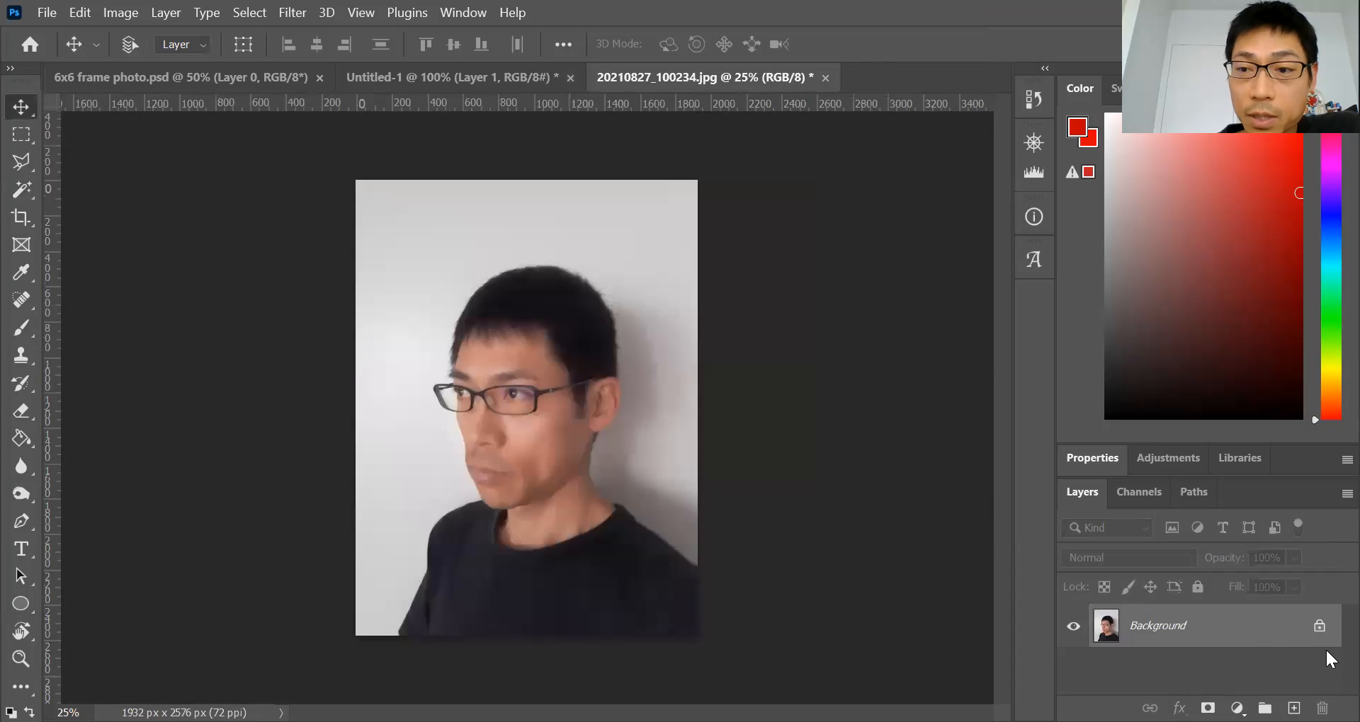
Unlock the portrait photo's layer, bring it into the frame document and place it between the frame layer and the red layer.
click(1317, 628)
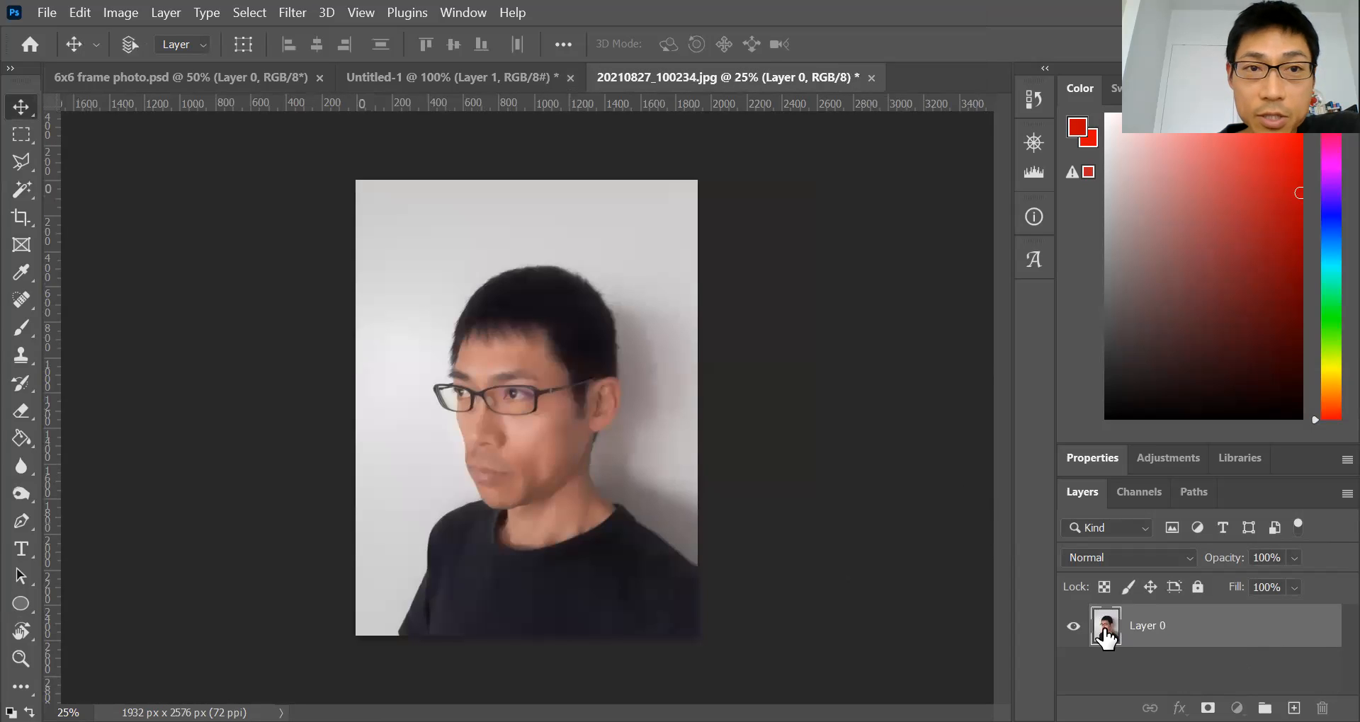
drag(599, 168, 570, 415)
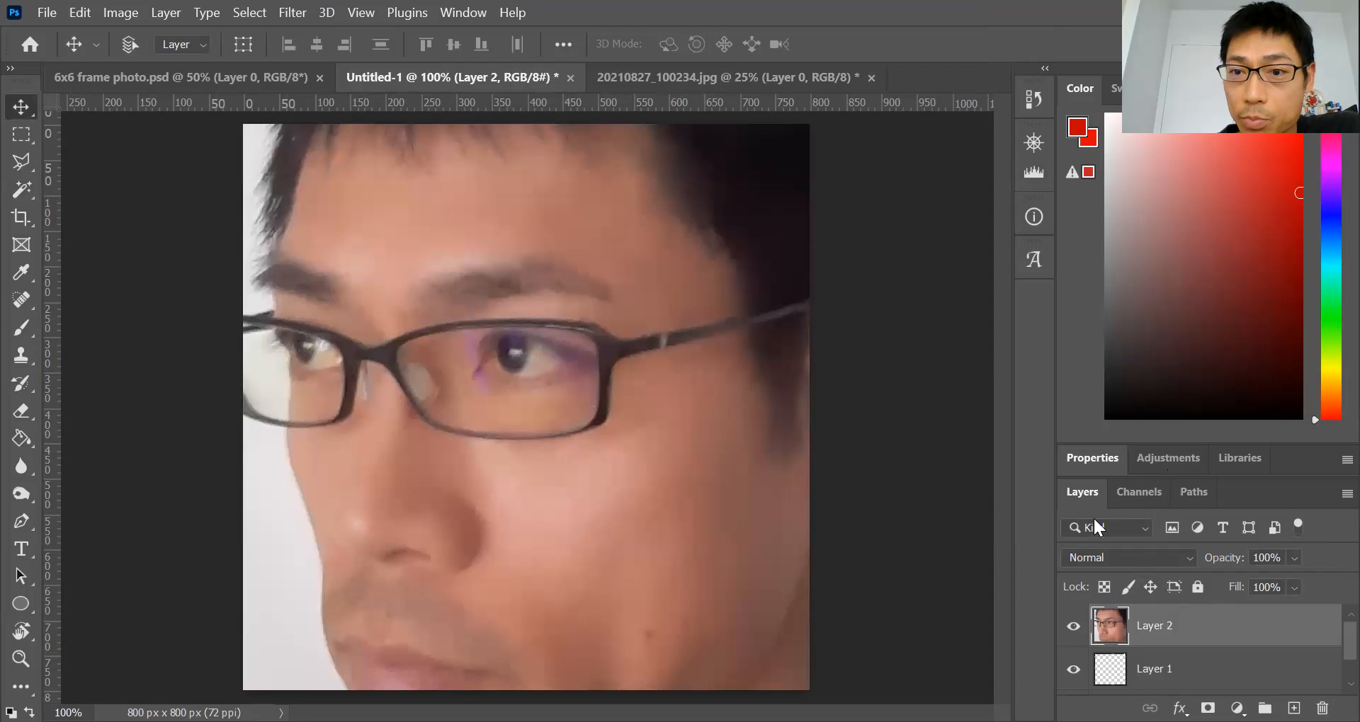
double_click(1077, 90)
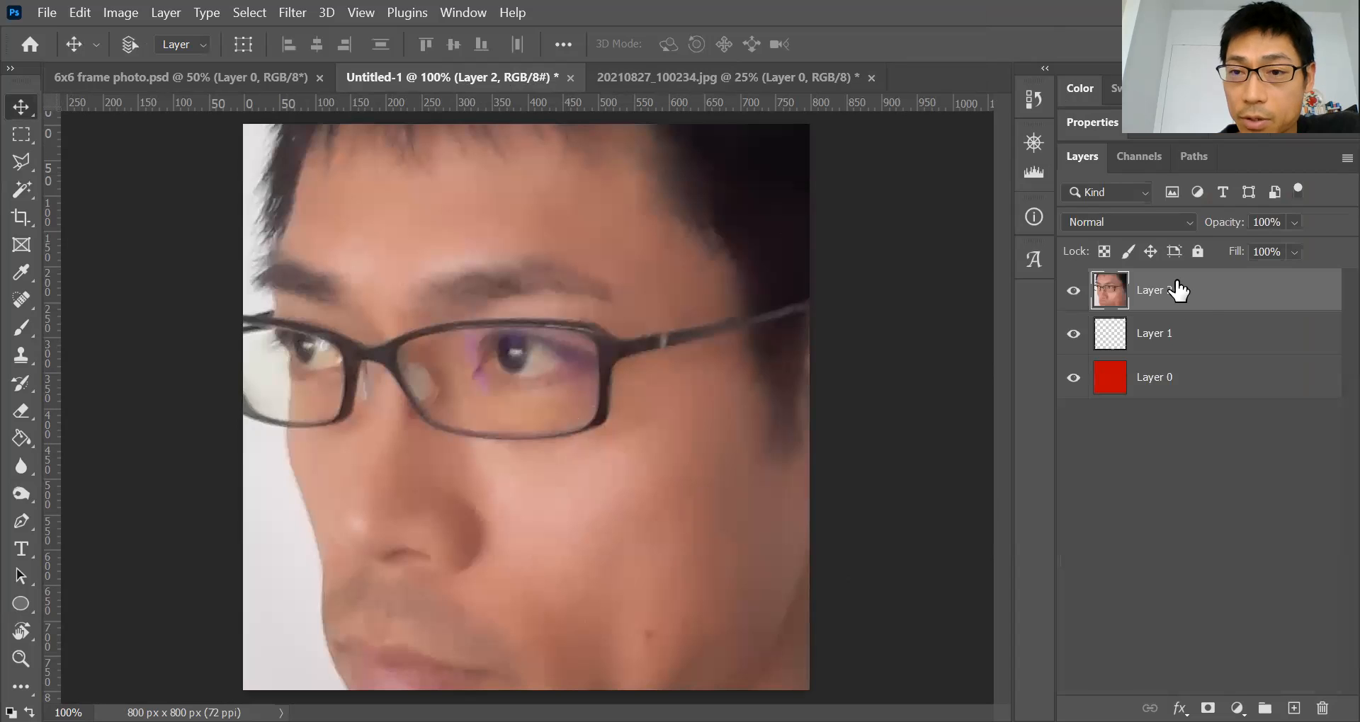
drag(1177, 290, 1171, 352)
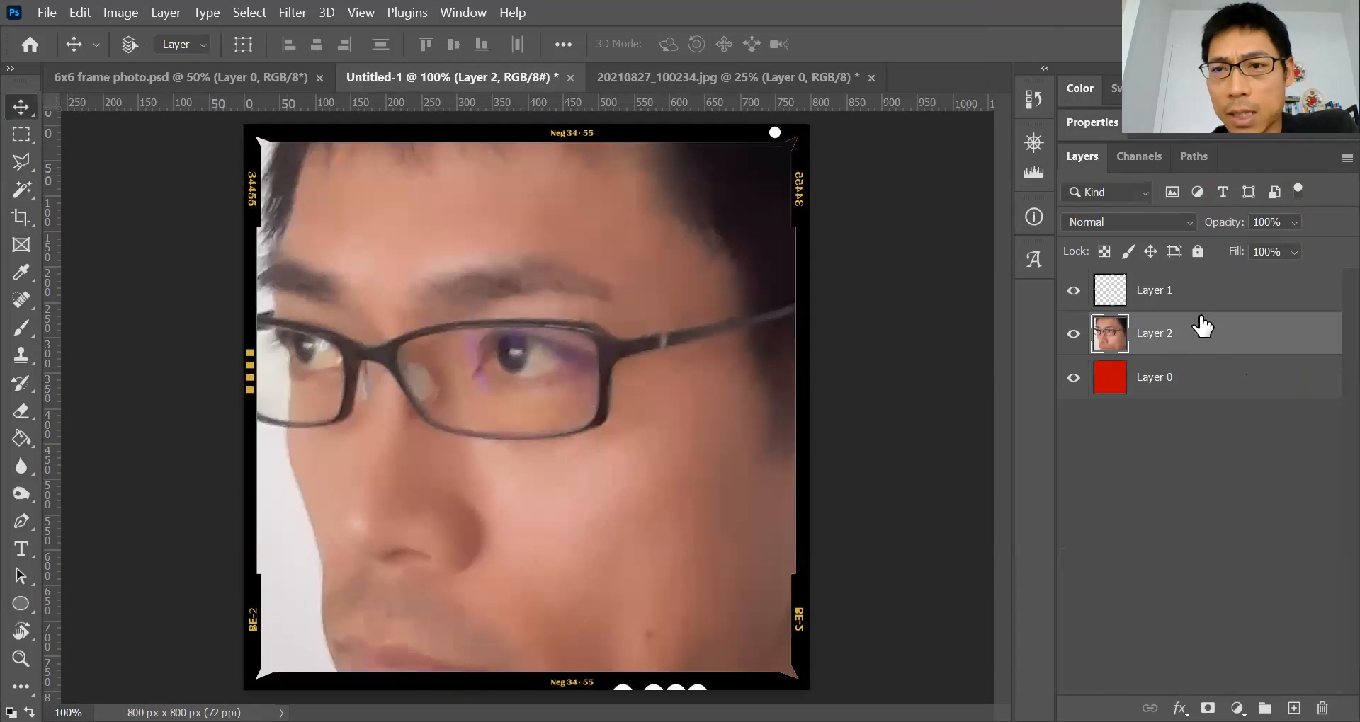
Scale the portrait layer to about 41% with Free Transform and position it so the head and shoulders fit inside the film frame.
click(1034, 142)
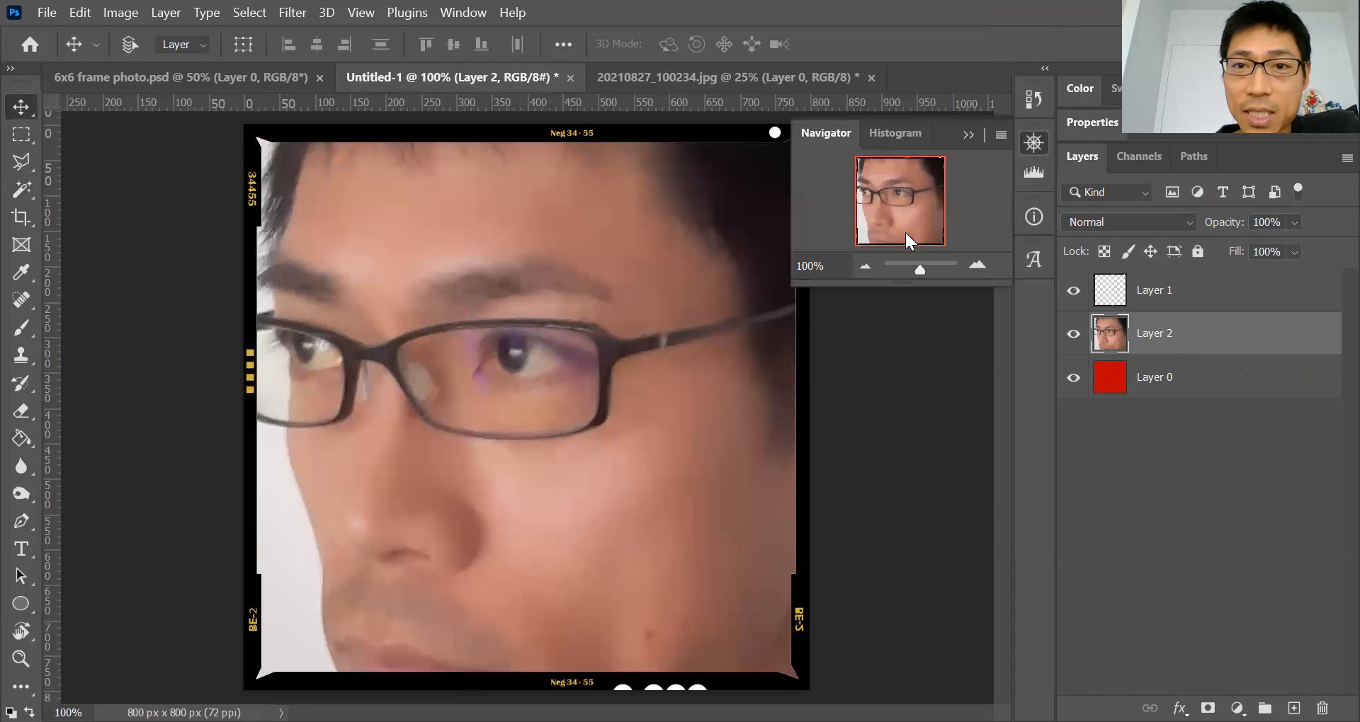
click(864, 266)
click(863, 266)
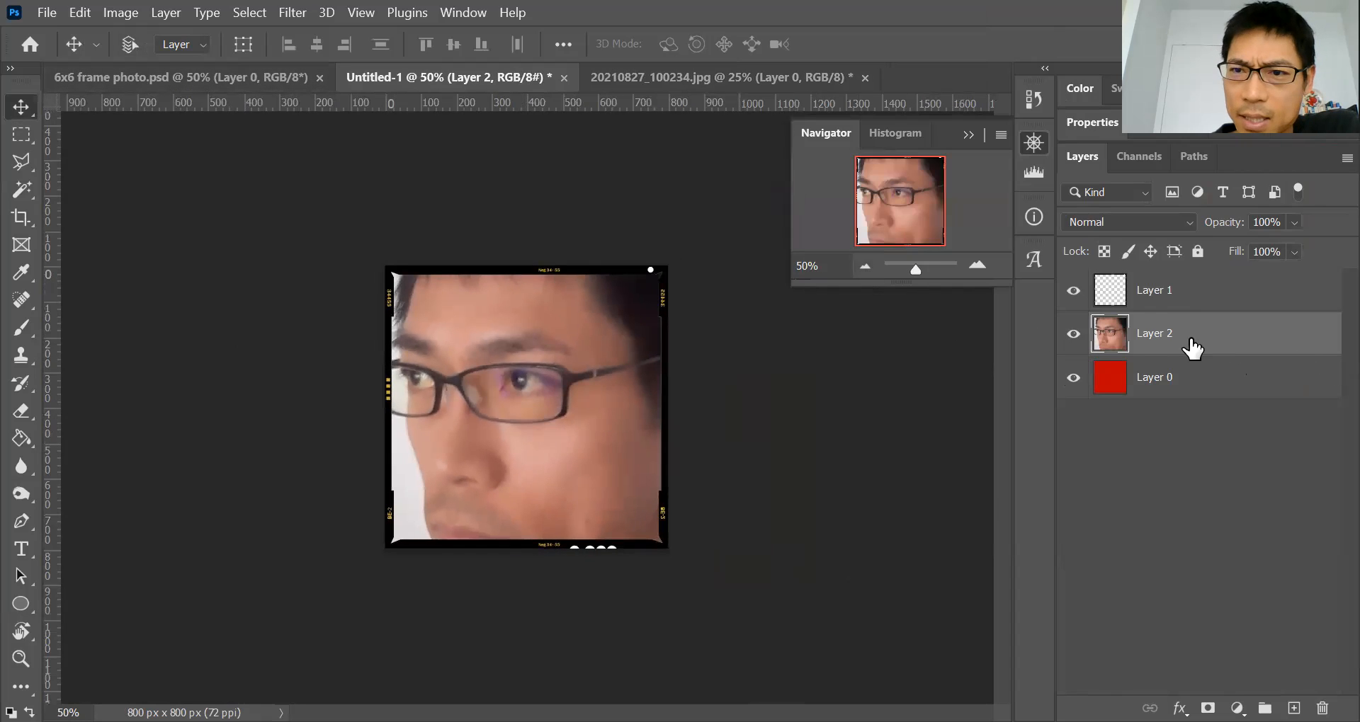
click(81, 14)
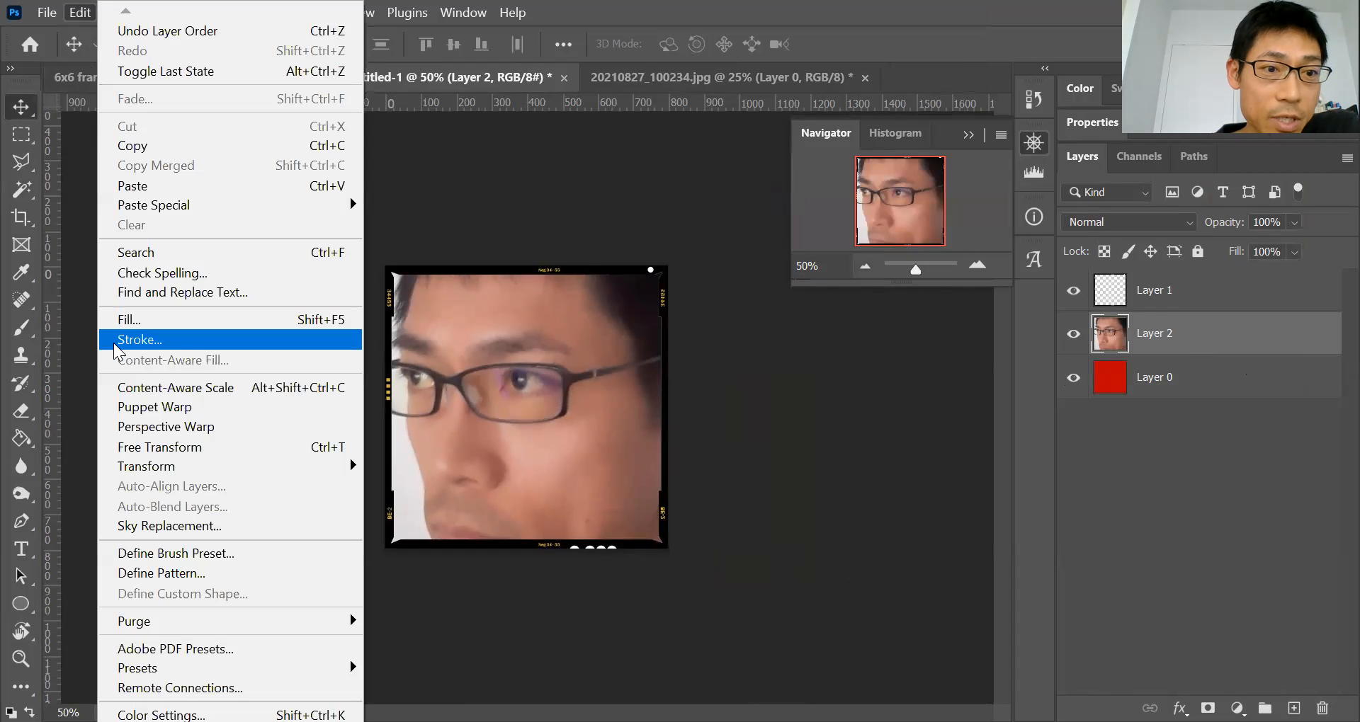
click(178, 449)
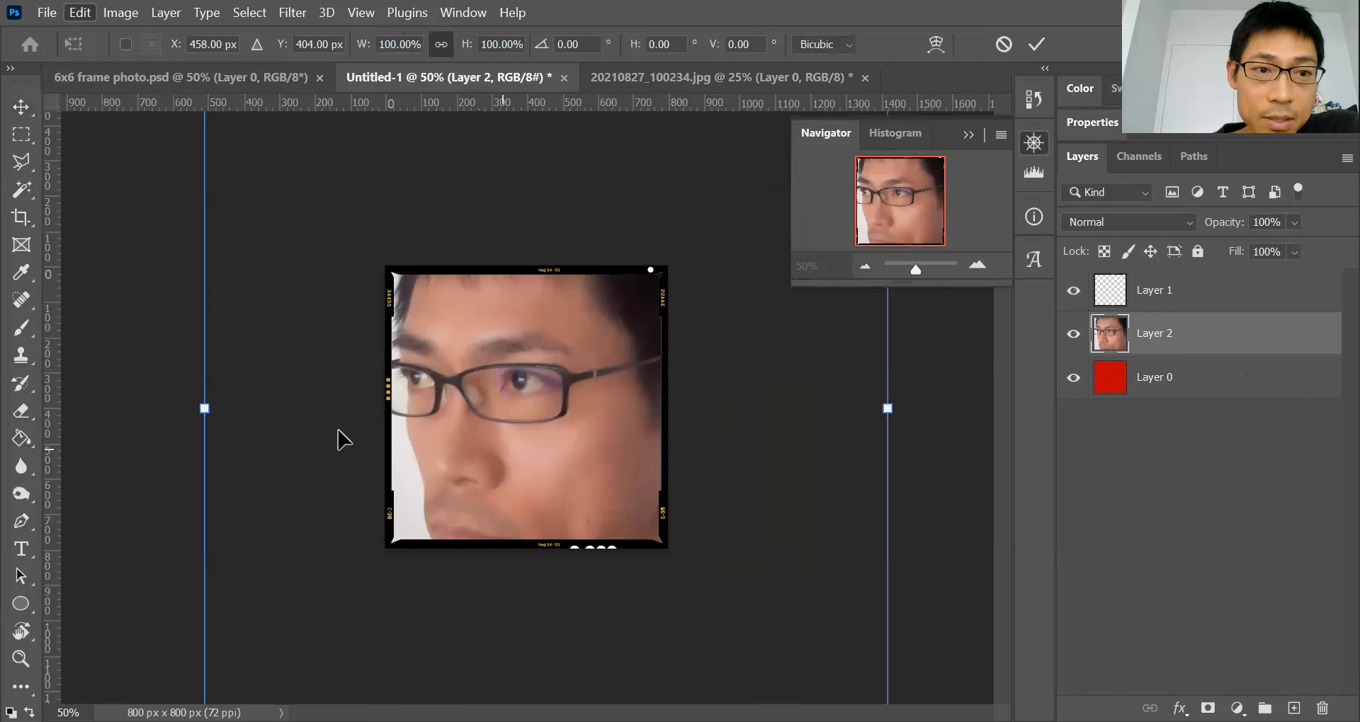
click(863, 268)
click(863, 266)
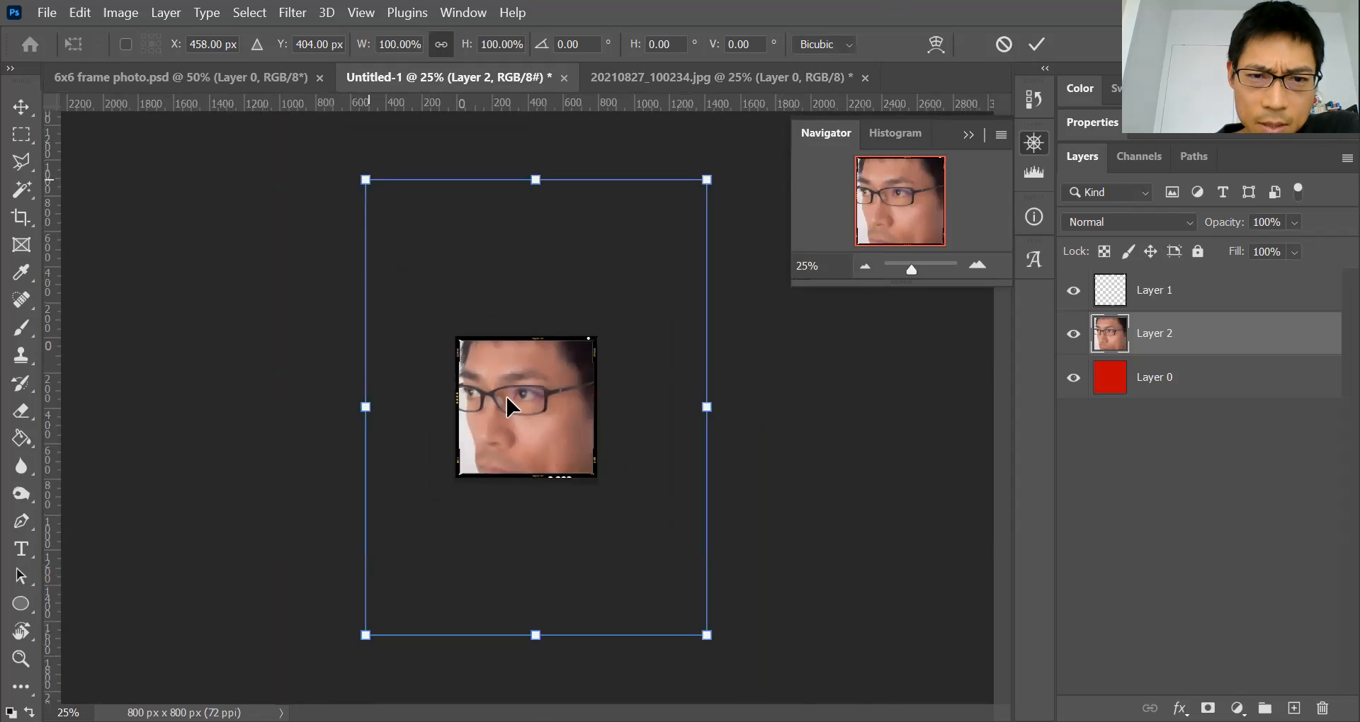
mouse_move(444, 294)
mouse_down()
mouse_move(502, 383)
mouse_move(430, 277)
mouse_up()
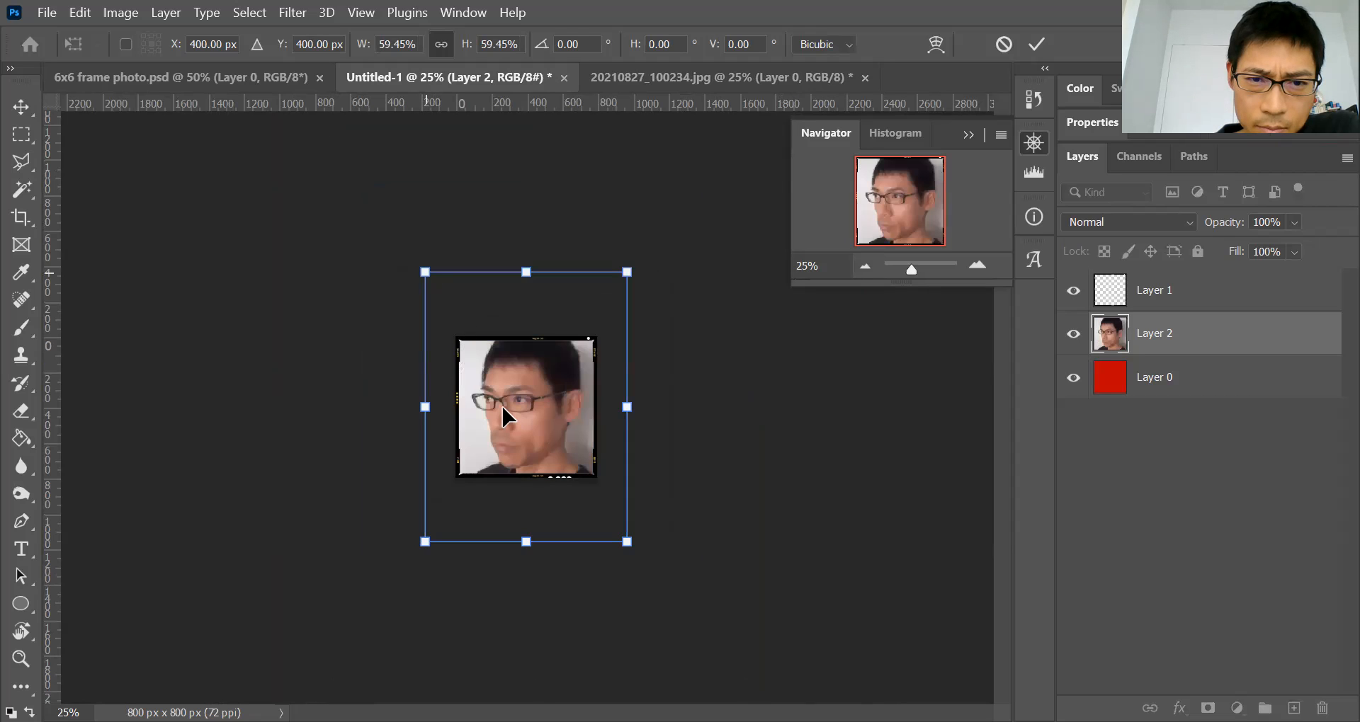
drag(425, 272, 526, 323)
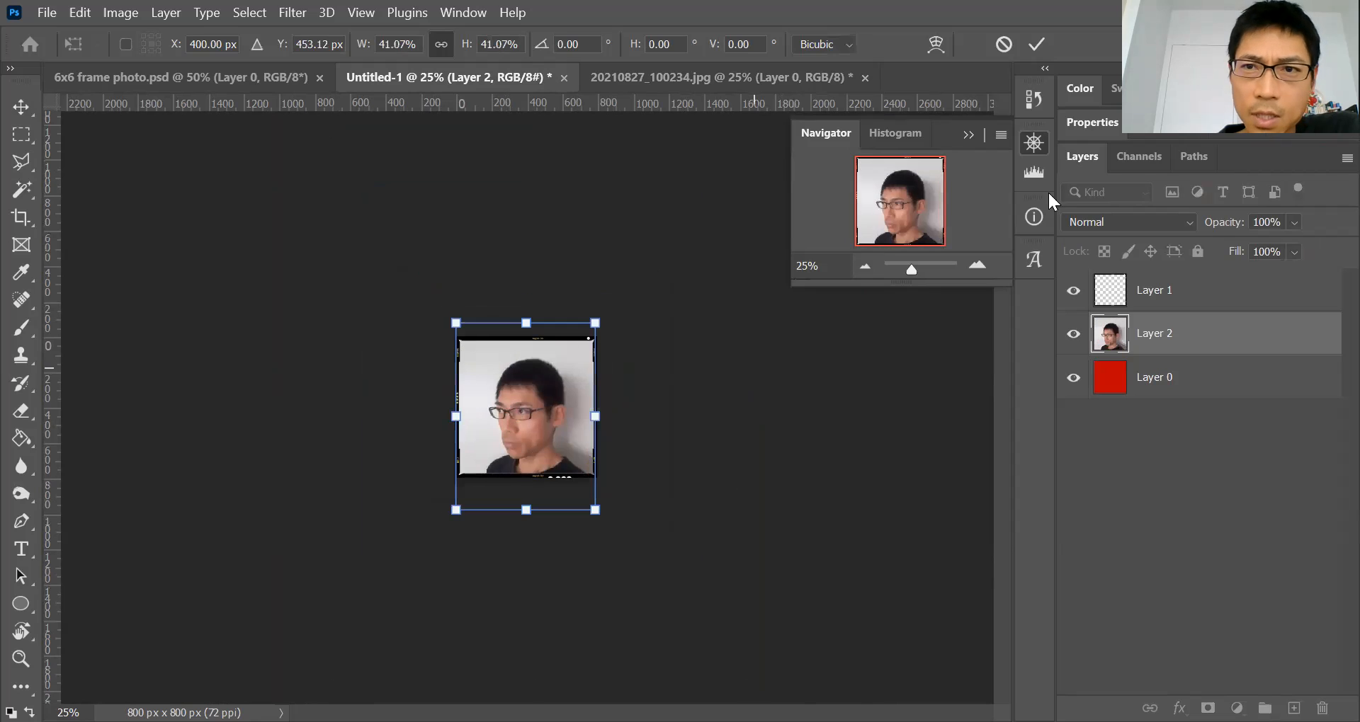
click(1033, 47)
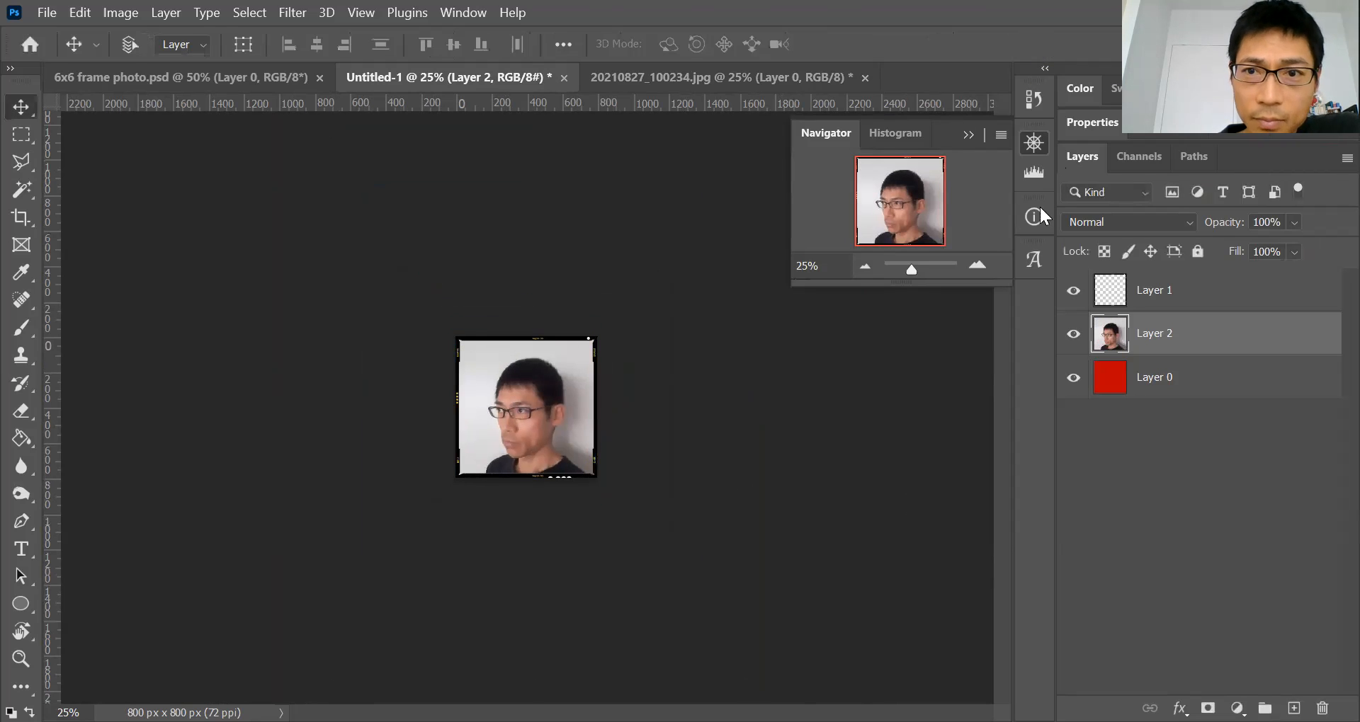
click(976, 265)
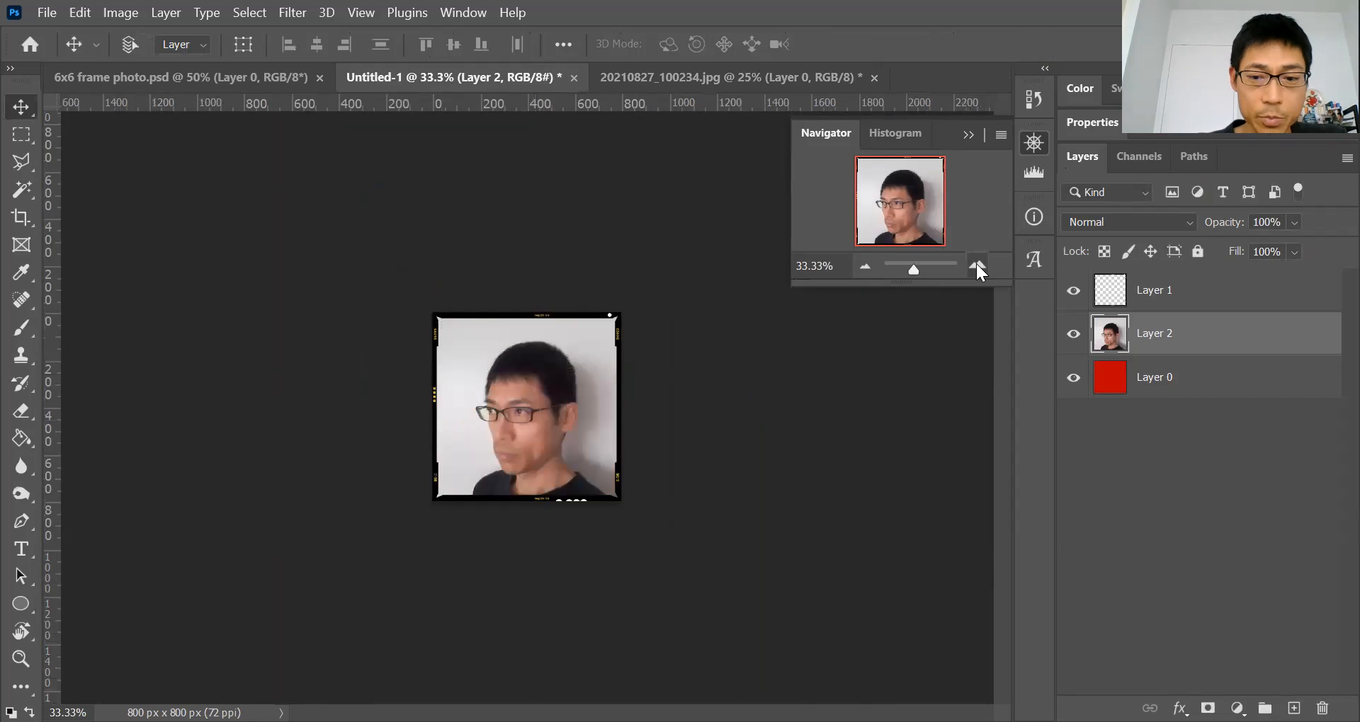
Add a Black & White adjustment layer directly above the portrait layer.
click(977, 265)
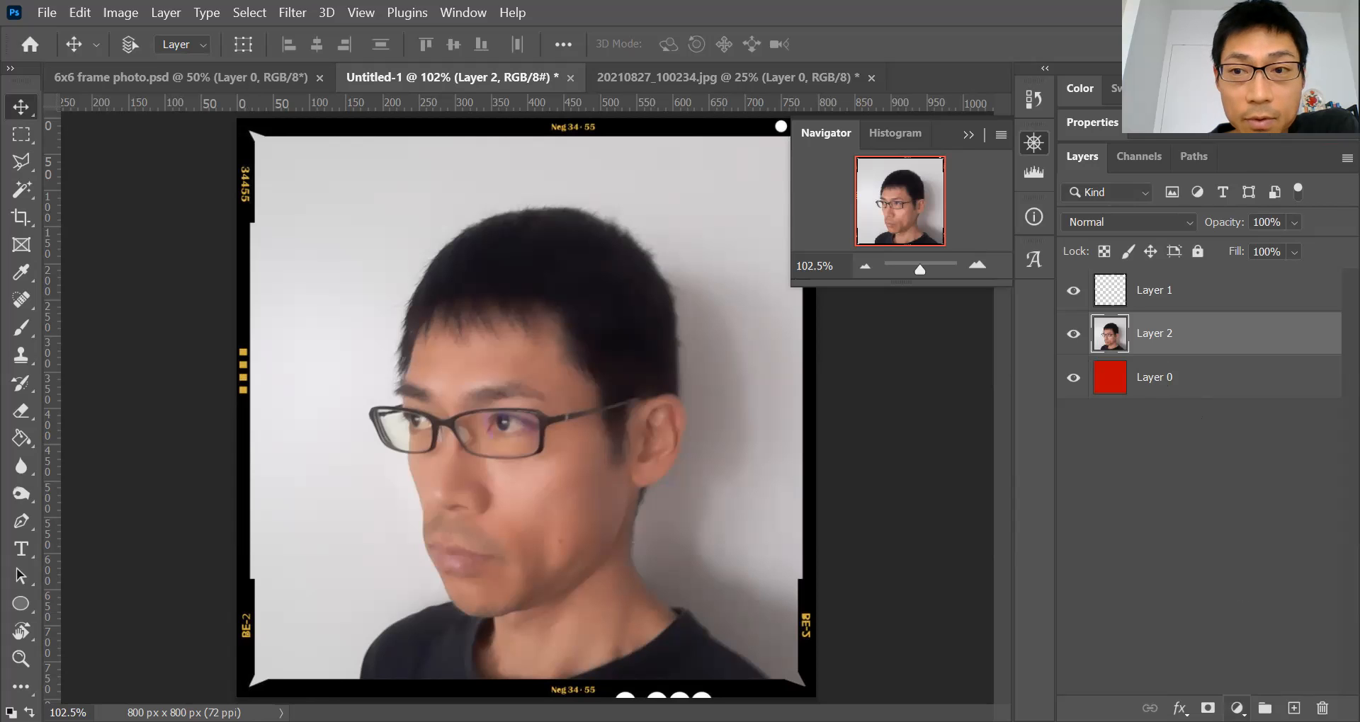
click(1236, 708)
key(Escape)
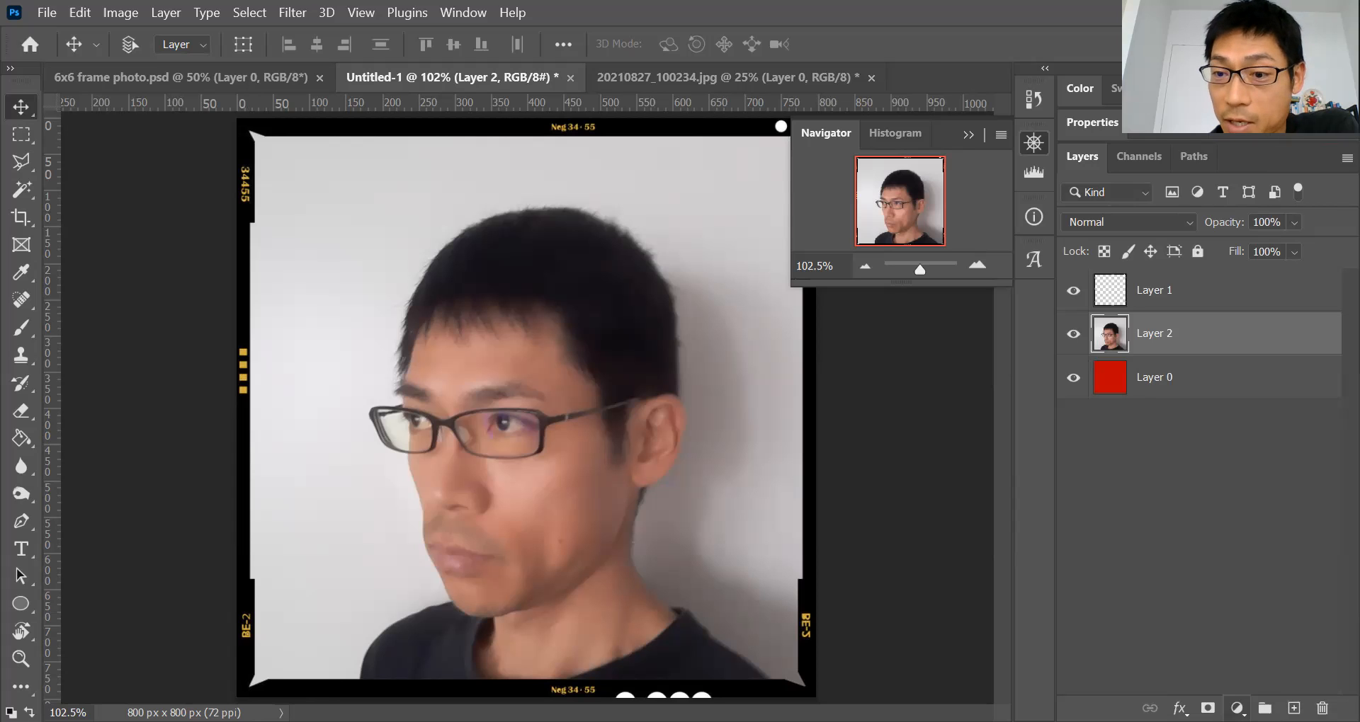
click(1237, 708)
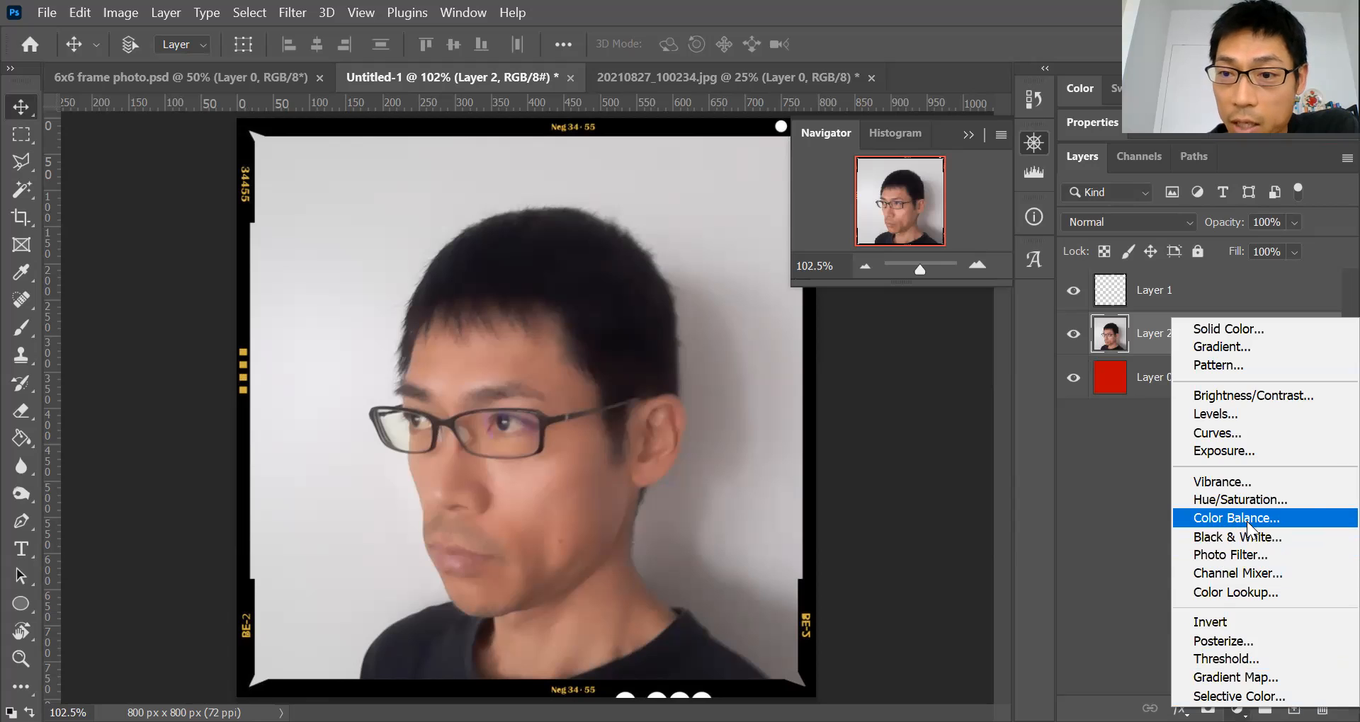
click(1262, 538)
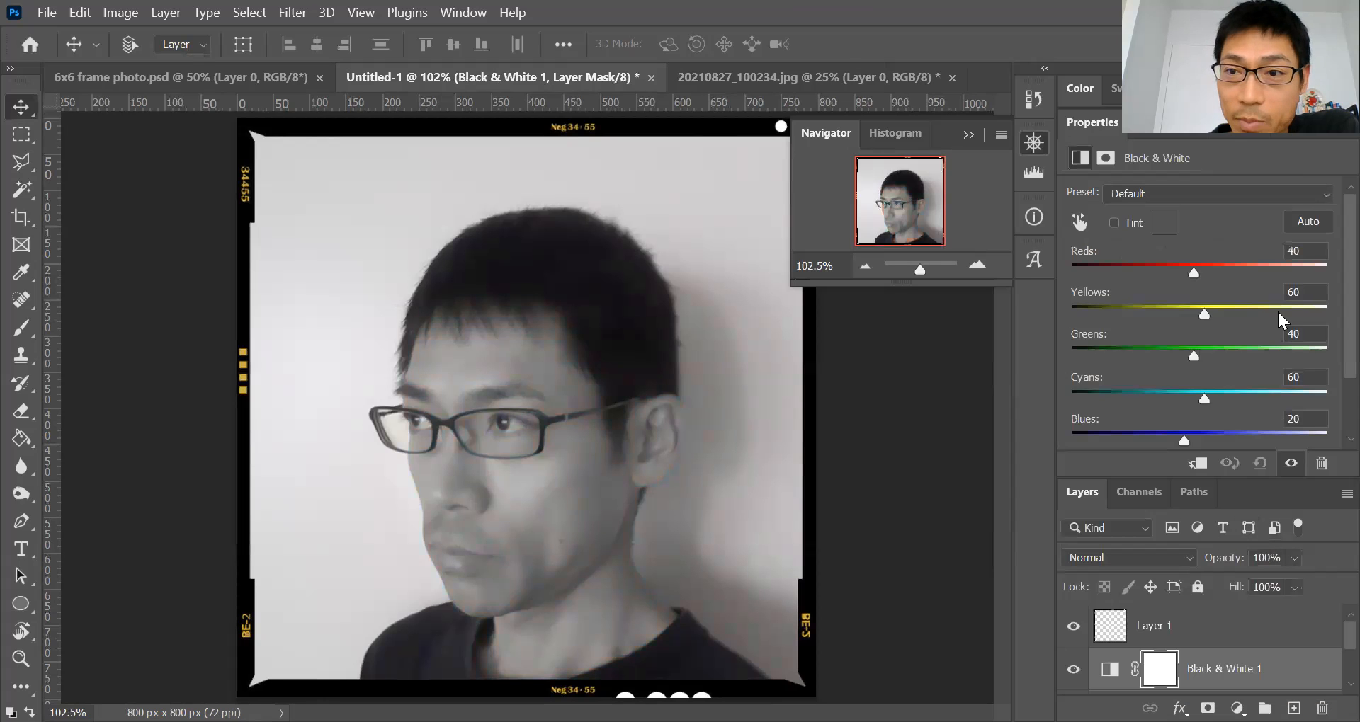
Set the Black & White adjustment's Reds to -10 and Yellows to 50 to darken the skin tones.
mouse_move(1192, 272)
mouse_down()
mouse_move(1254, 271)
mouse_move(1174, 268)
mouse_up()
mouse_move(1203, 312)
mouse_down()
mouse_move(1239, 310)
mouse_move(1199, 310)
mouse_up()
drag(1167, 270, 1167, 270)
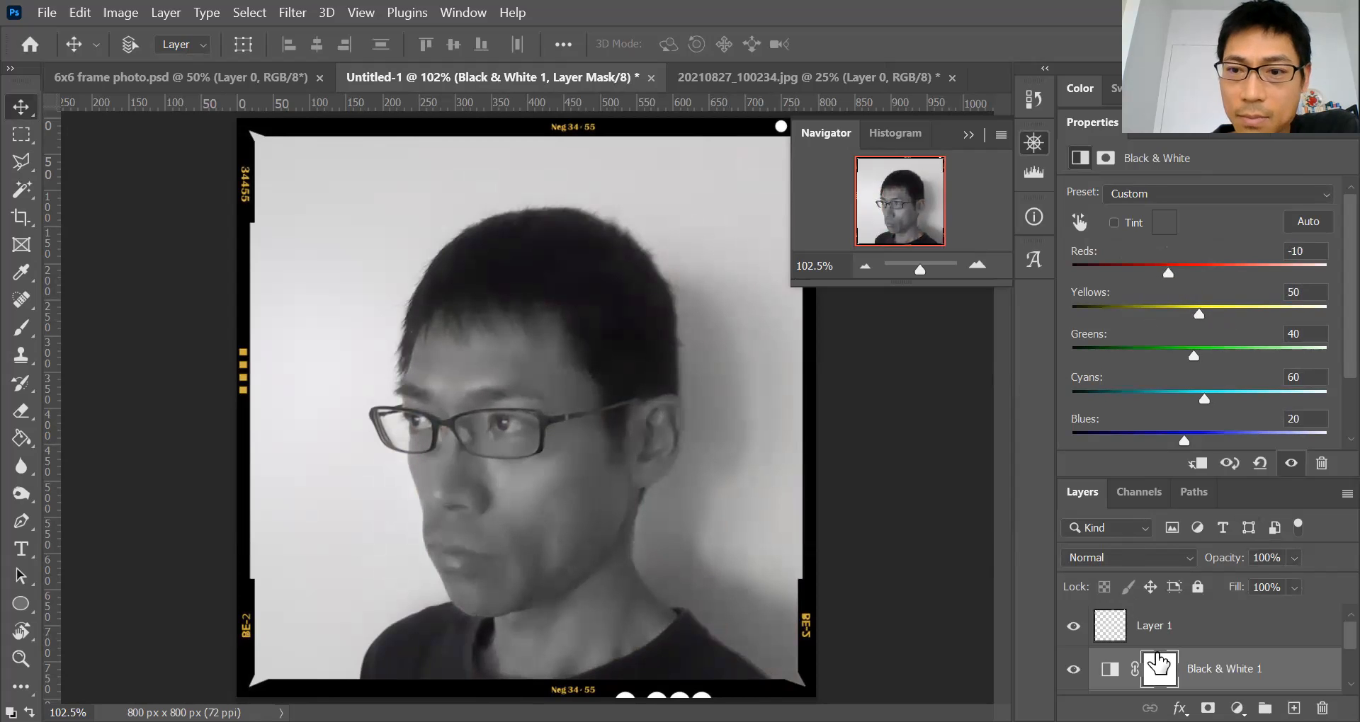
Reorder the layers so the Black & White adjustment sits above the film frame layer, Layer 1.
double_click(1084, 497)
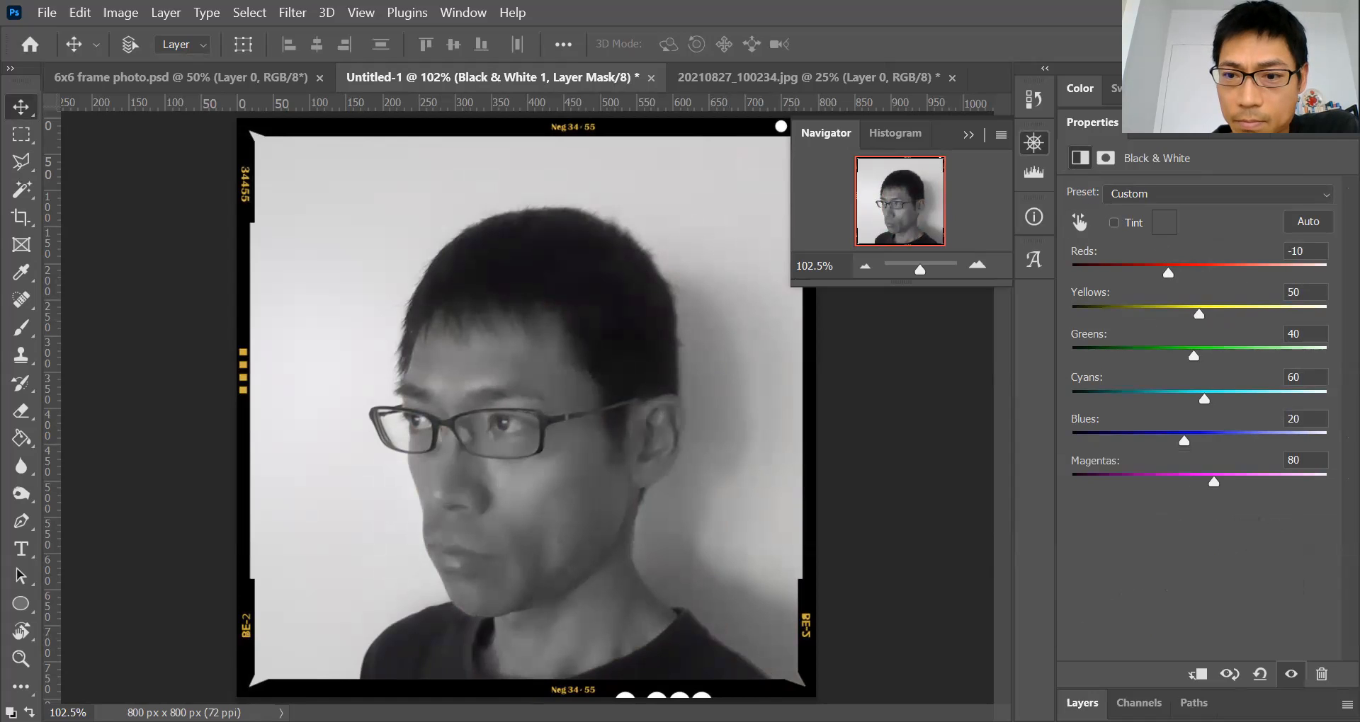
click(1082, 703)
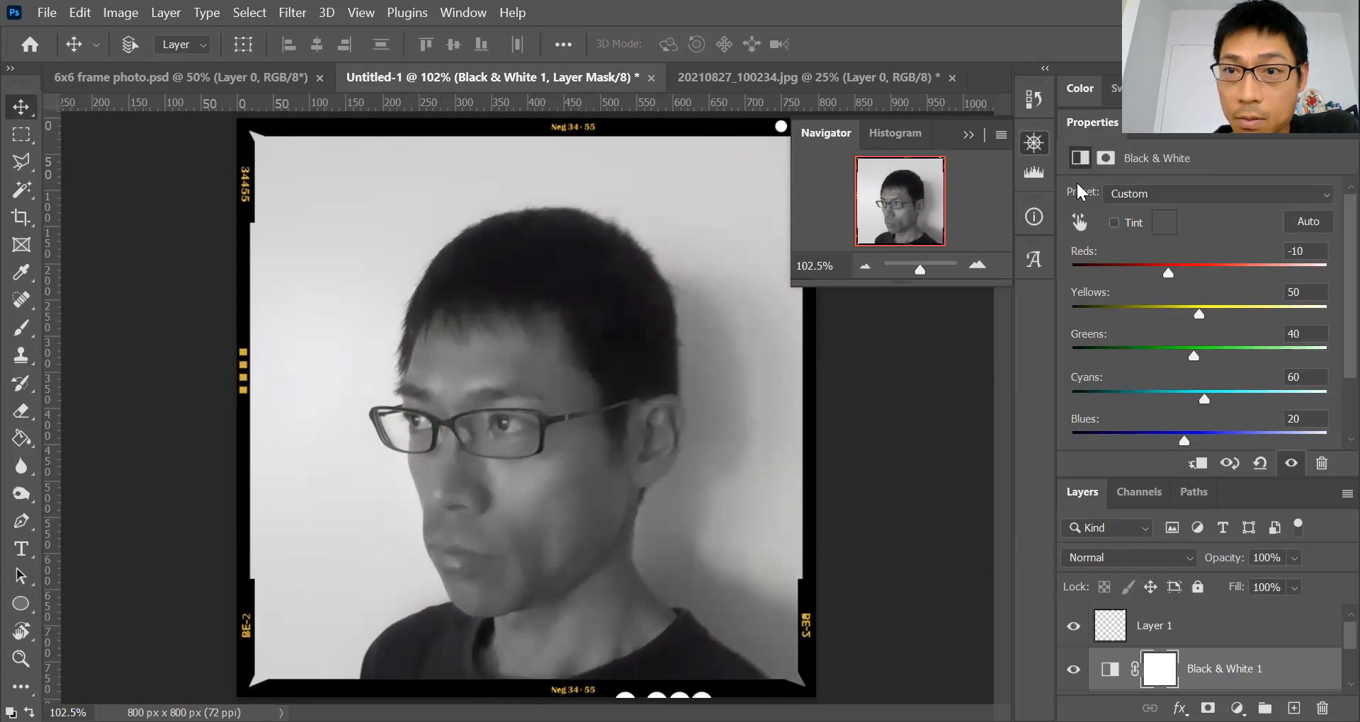
double_click(1077, 121)
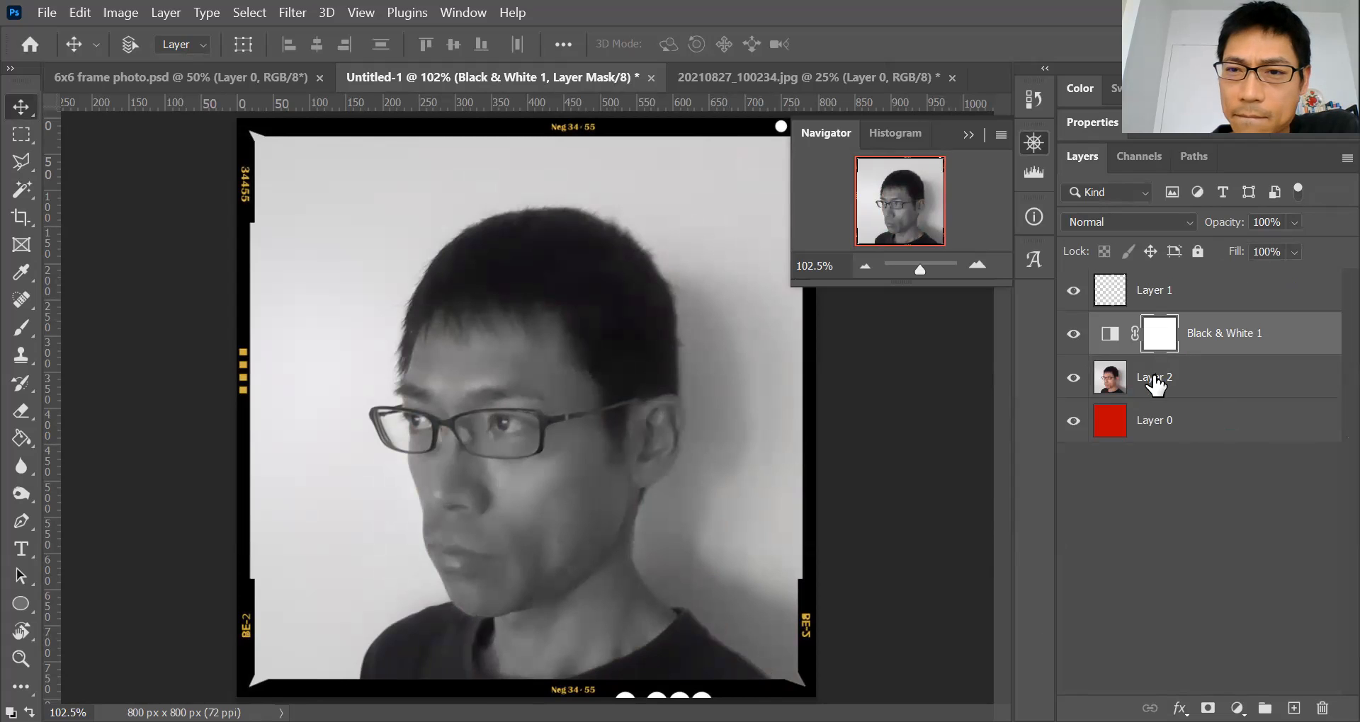
drag(1128, 337, 1130, 346)
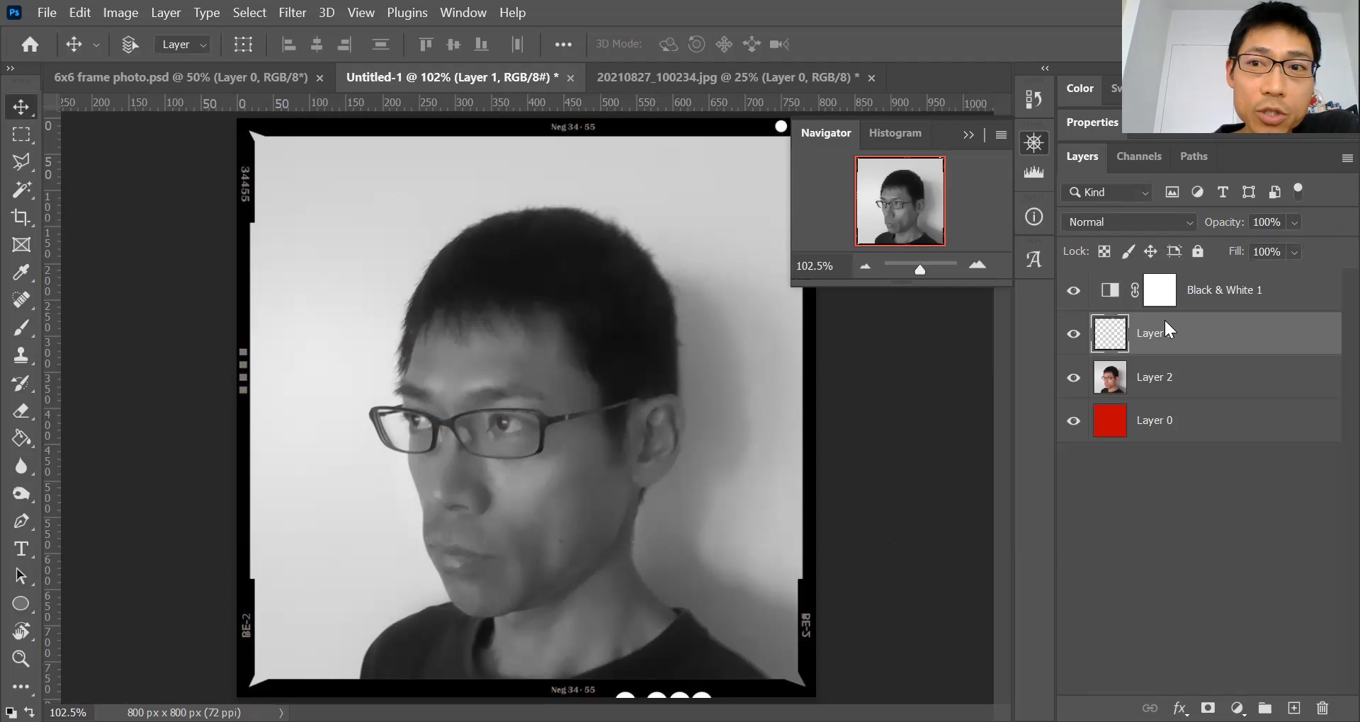
click(293, 14)
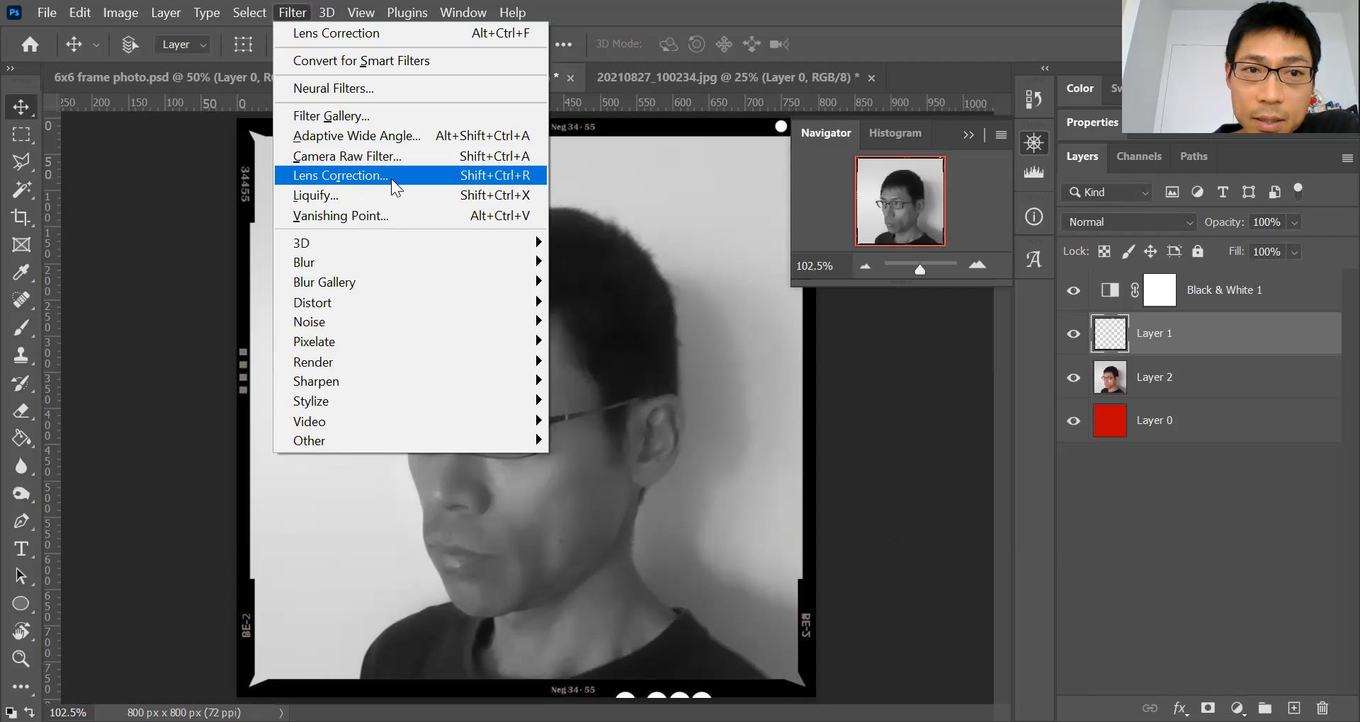
key(Escape)
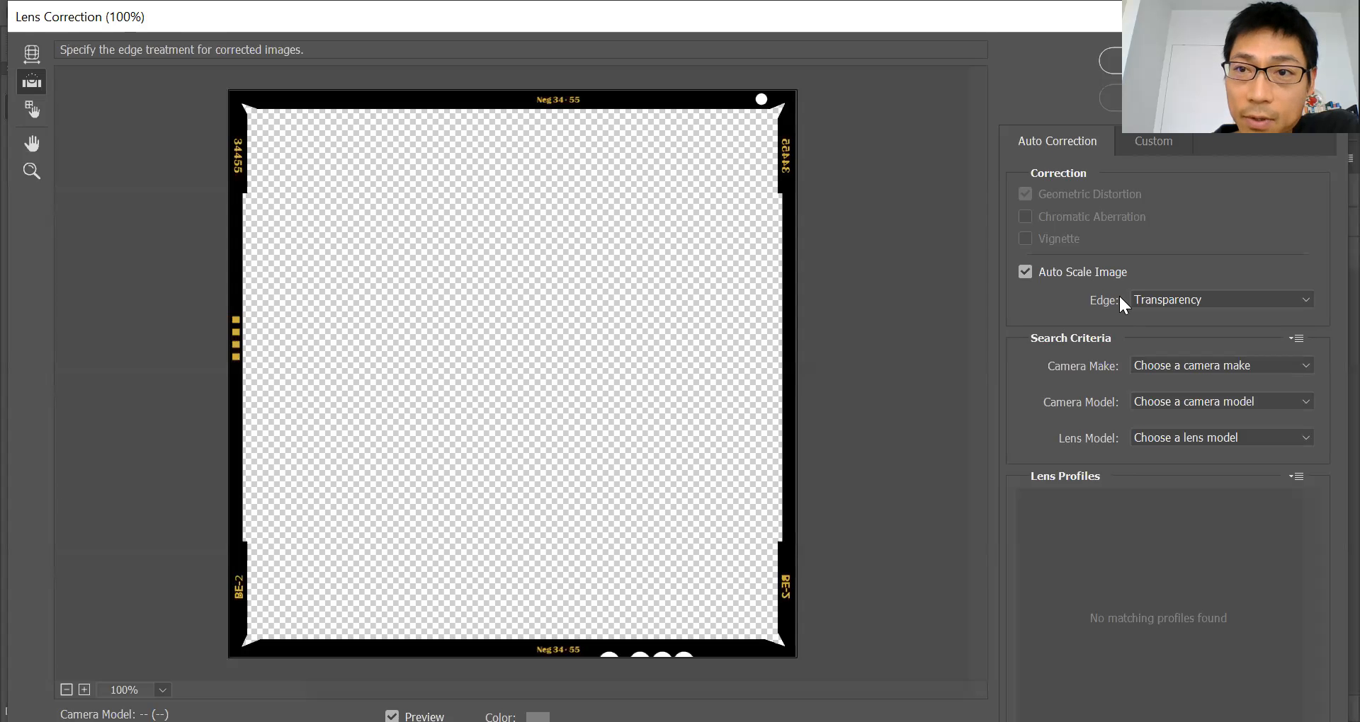
click(1164, 144)
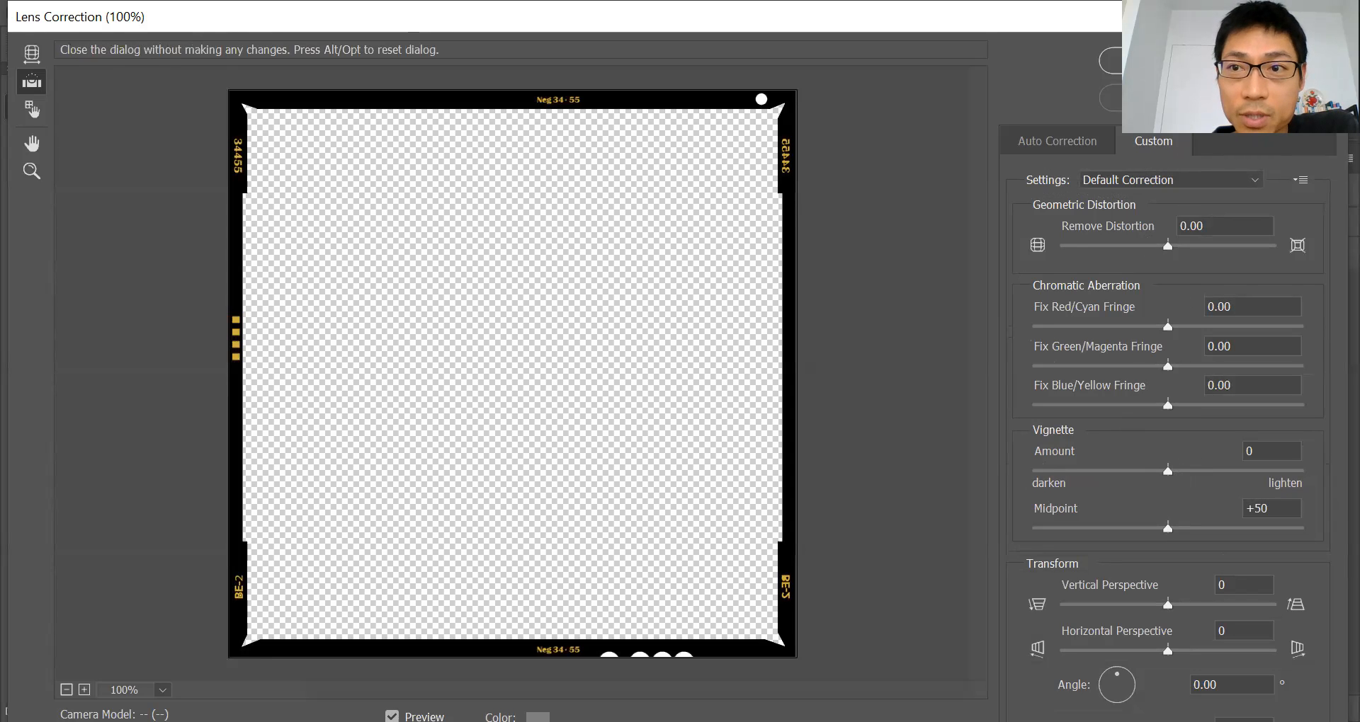
click(1147, 97)
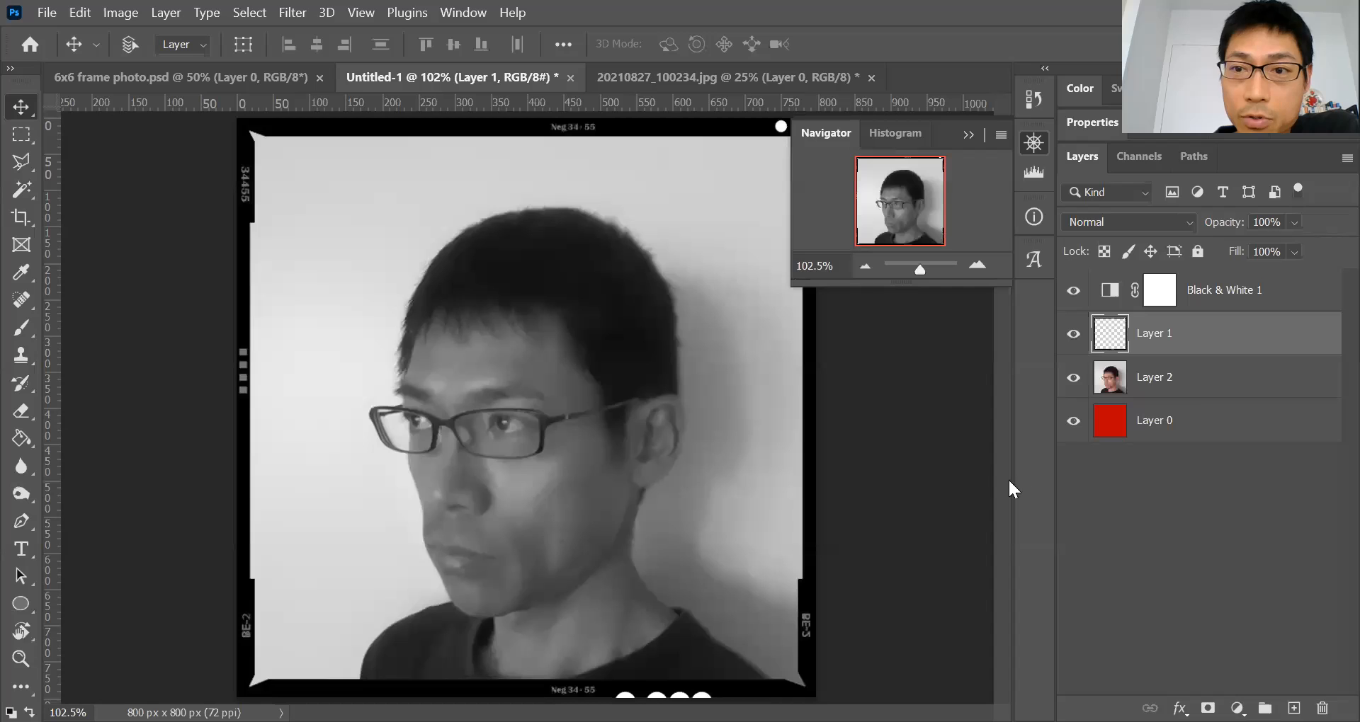
Select the portrait layer, Layer 2, and set its custom Lens Correction vignette amount to -100.
click(1225, 386)
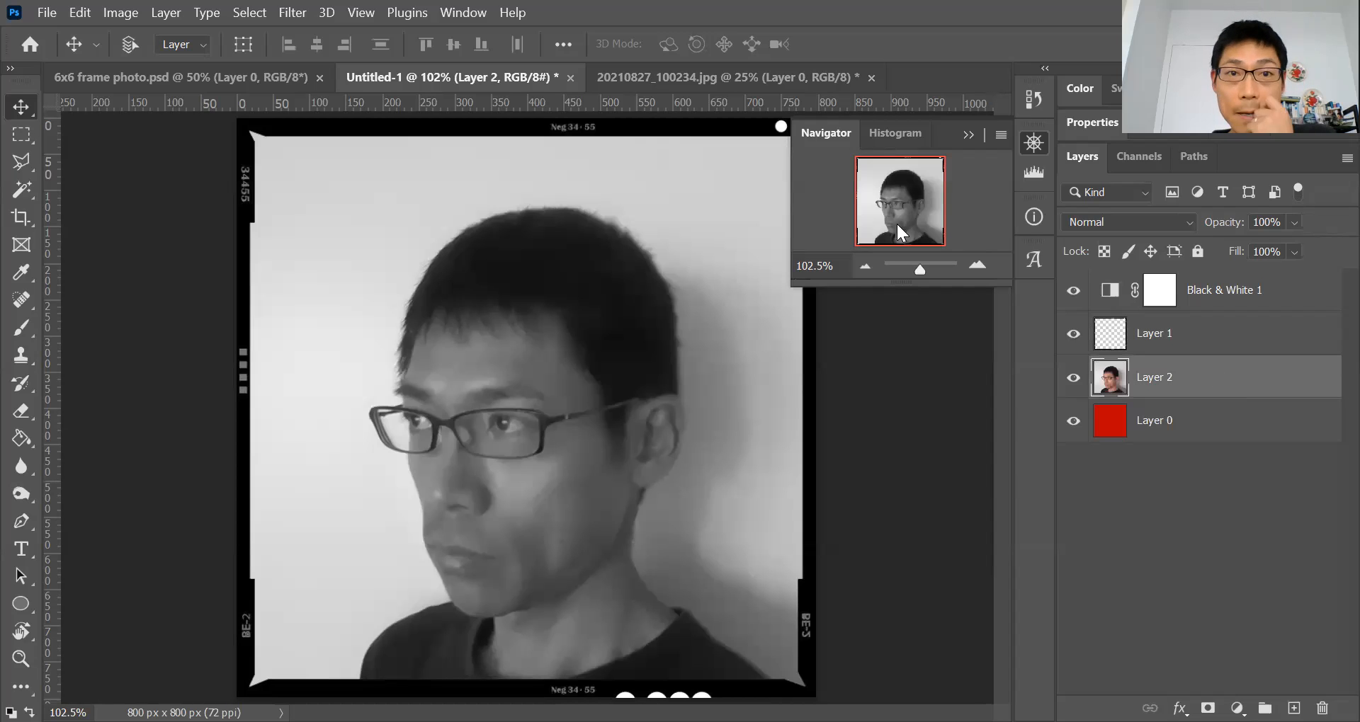
click(294, 12)
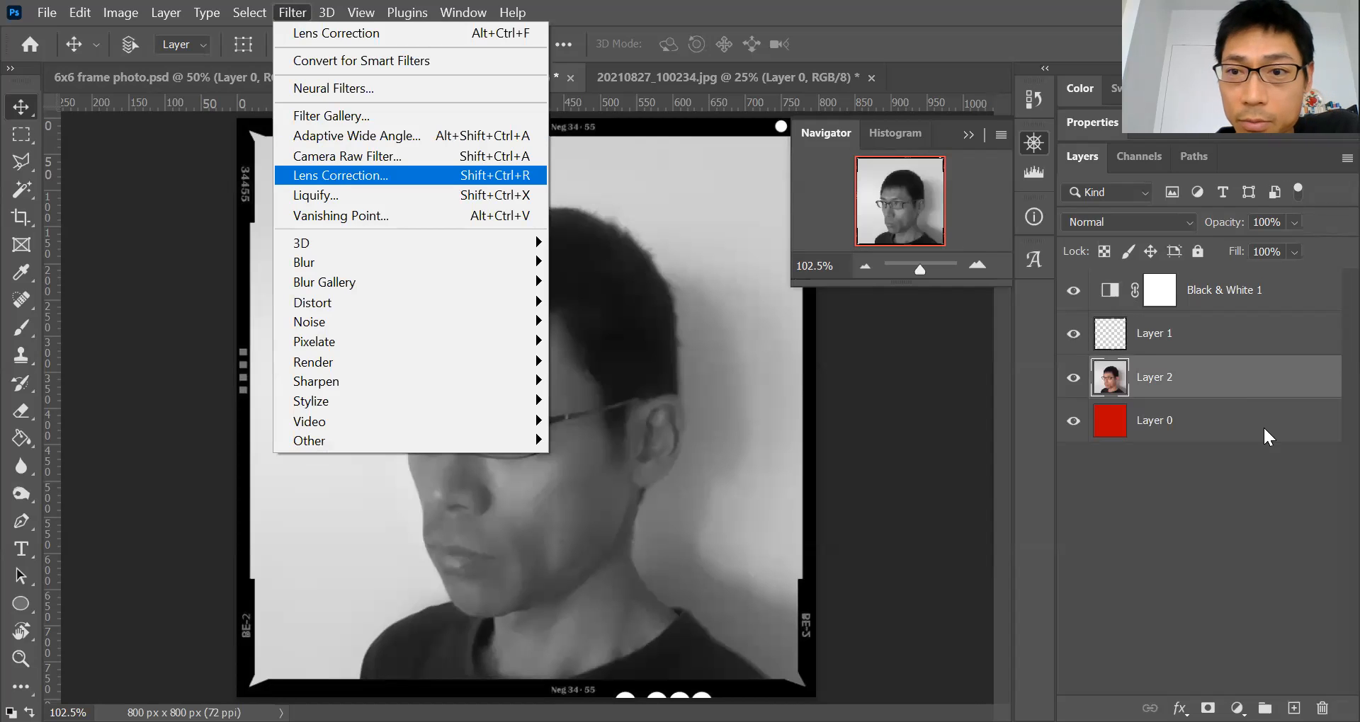
key(Return)
click(1151, 145)
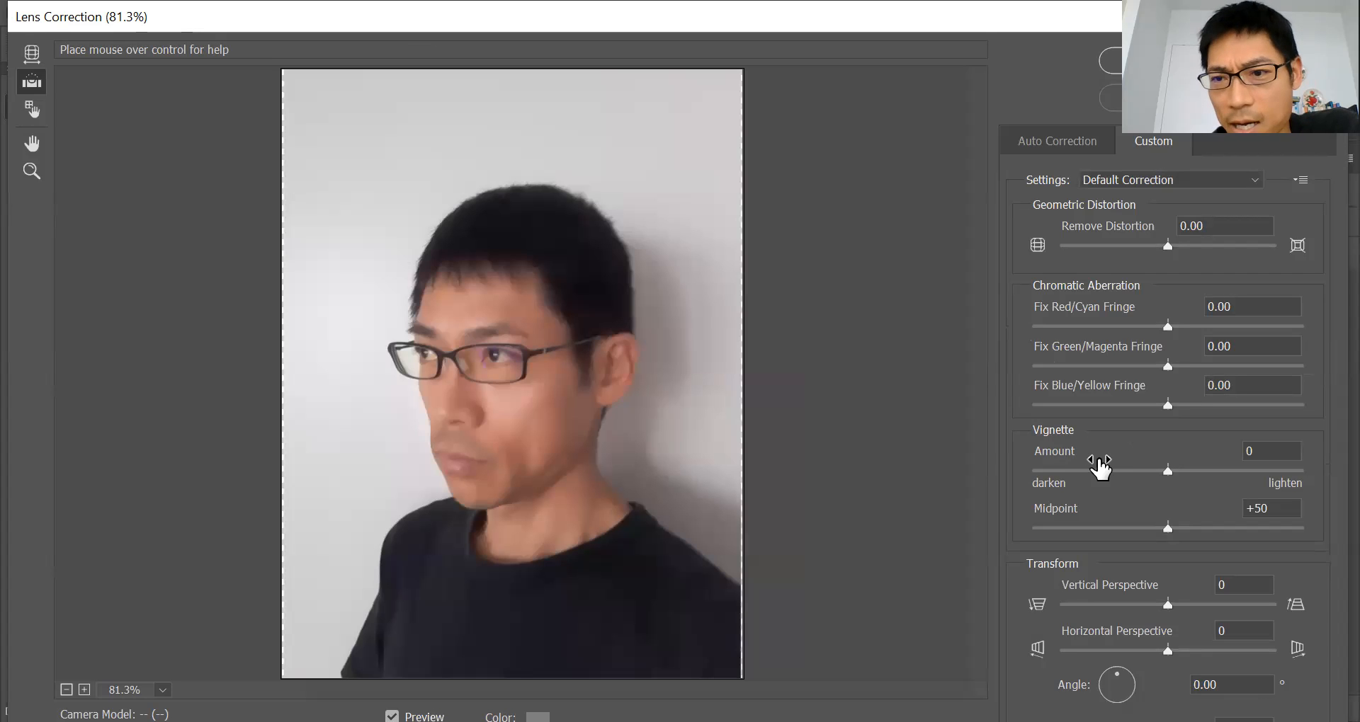
drag(1168, 471, 1077, 476)
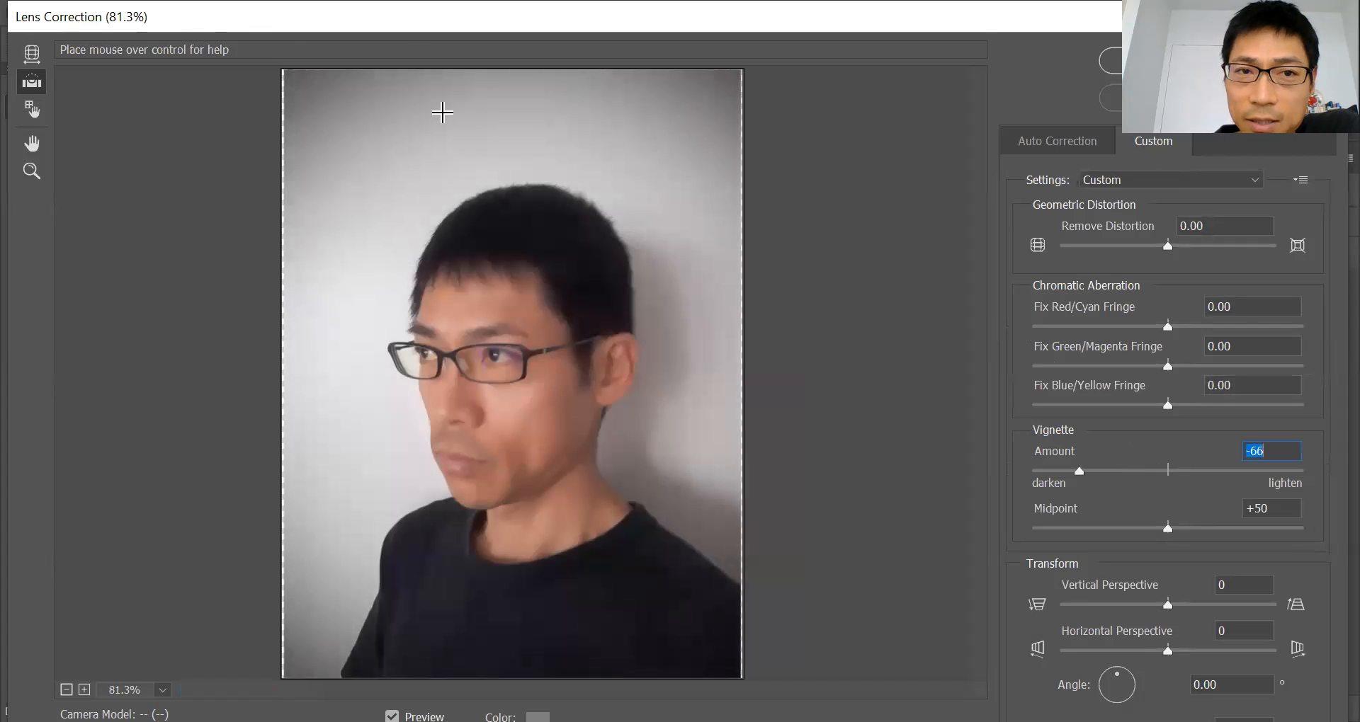
drag(1076, 470, 1008, 469)
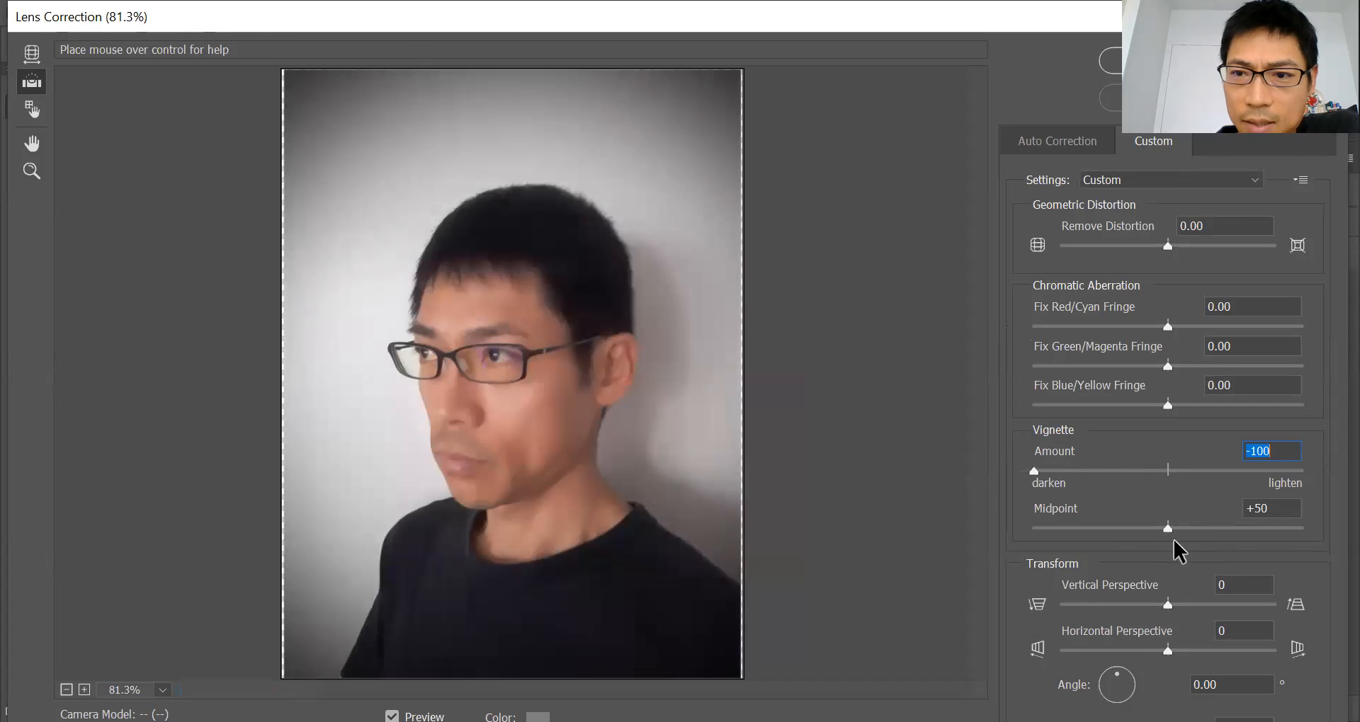
Set the vignette midpoint to +6 and apply the Lens Correction to the portrait.
drag(1164, 528, 1067, 527)
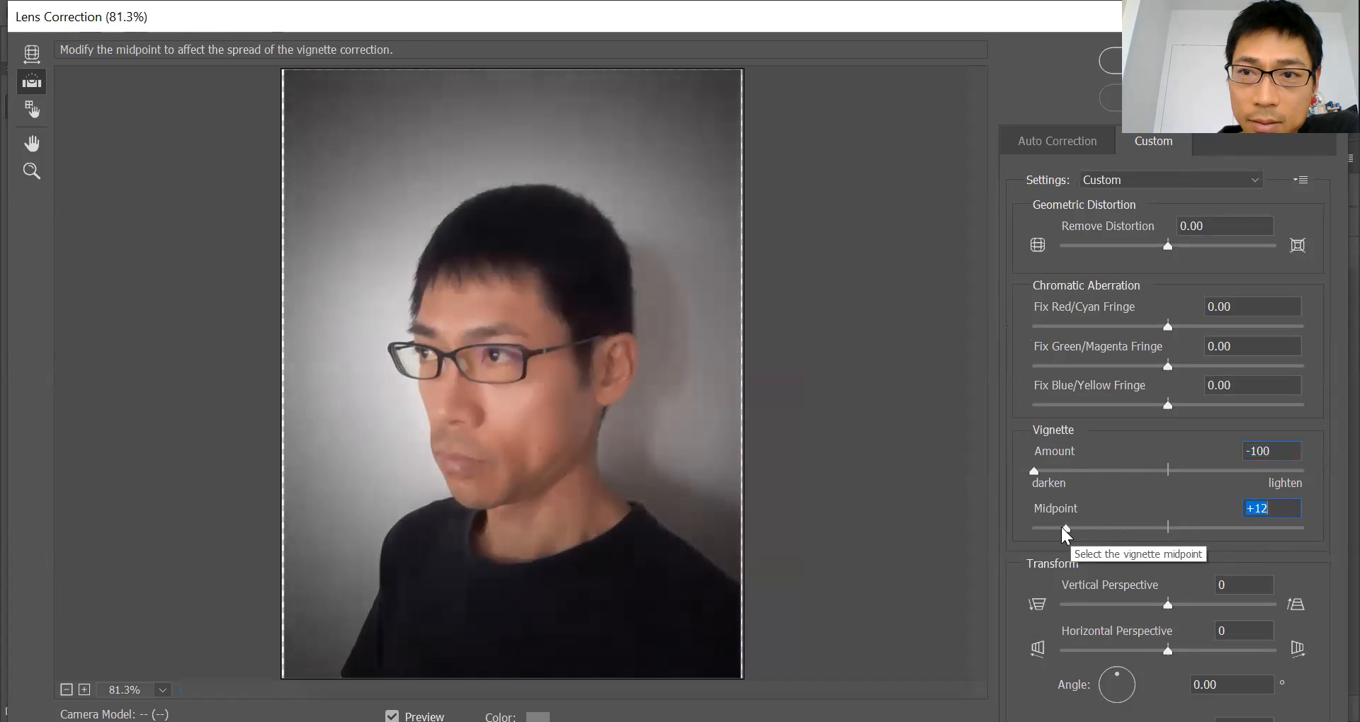
drag(1063, 527, 1060, 528)
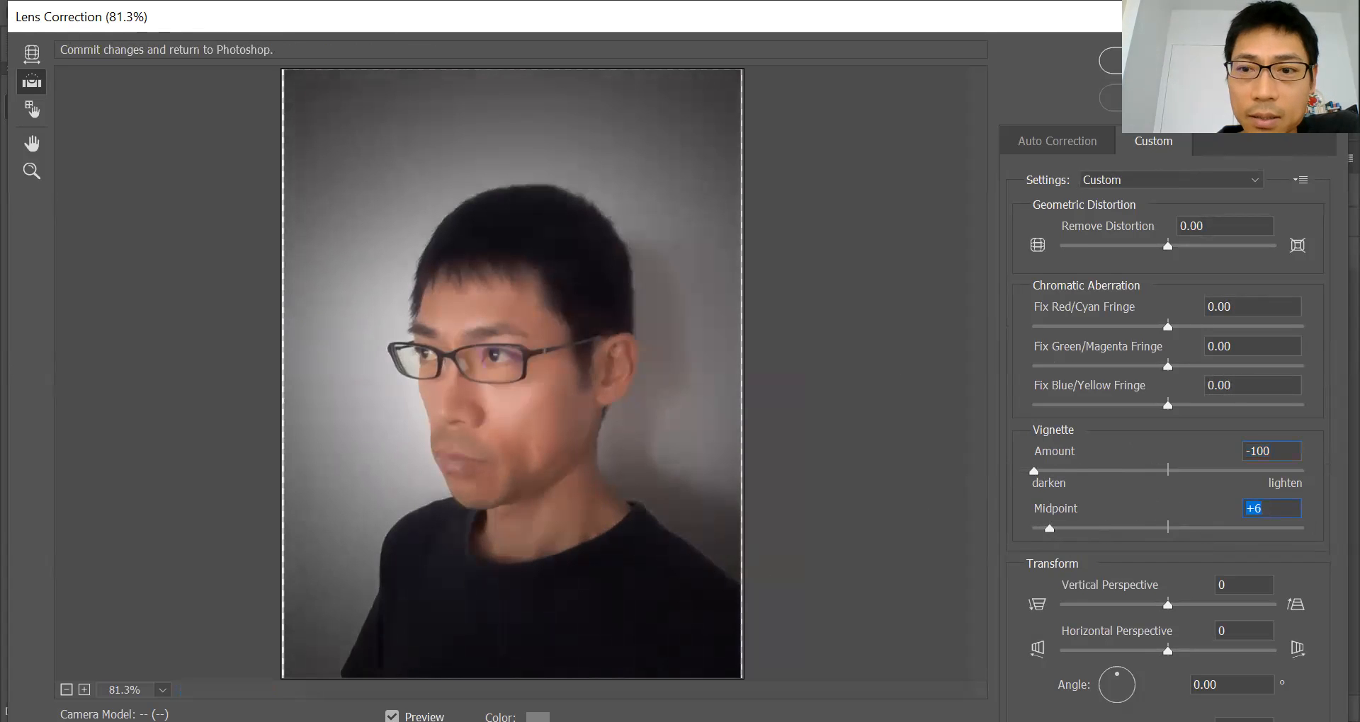
click(1140, 60)
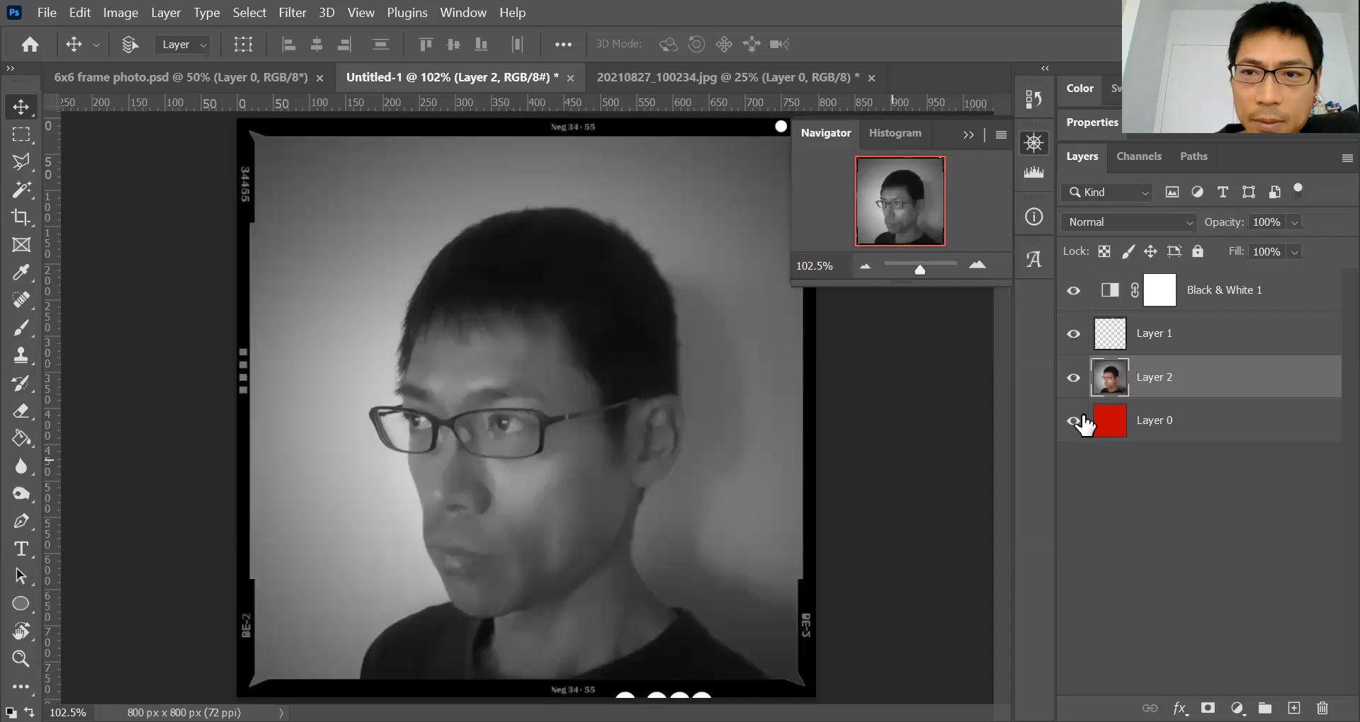